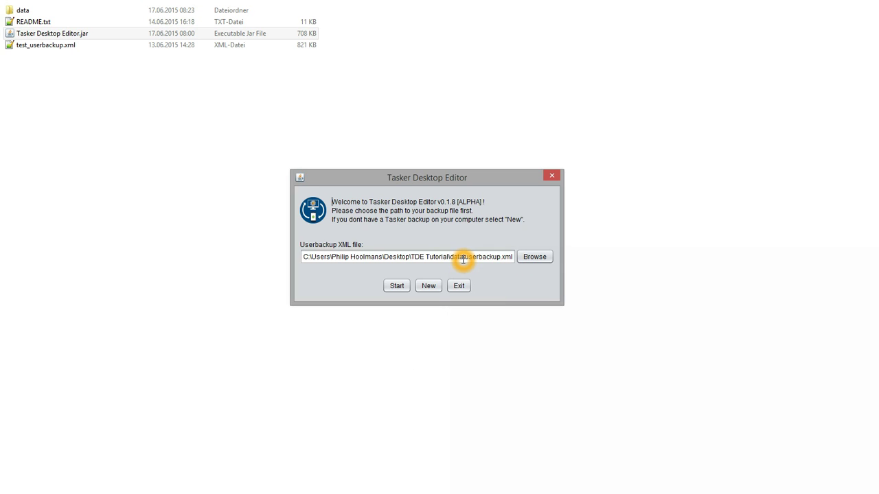
Start a new setup without a backup file, leaving only the default Basis project.
{"action": "left_click", "coordinate": [427, 291]}
{"action": "left_click", "coordinate": [437, 291]}
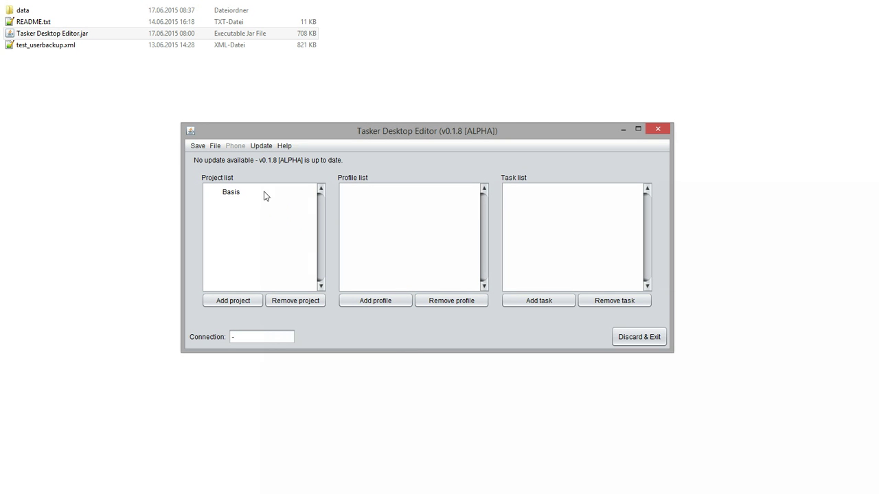
{"action": "left_click", "coordinate": [231, 193]}
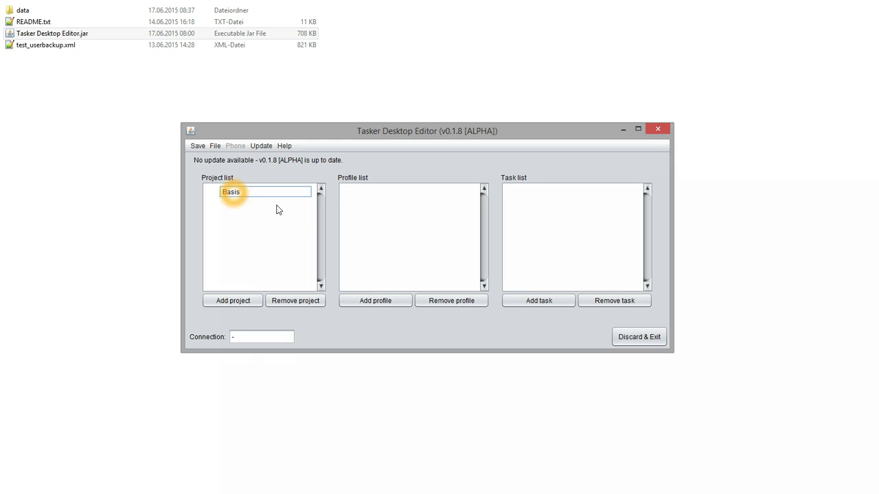
{"action": "left_click", "coordinate": [233, 177]}
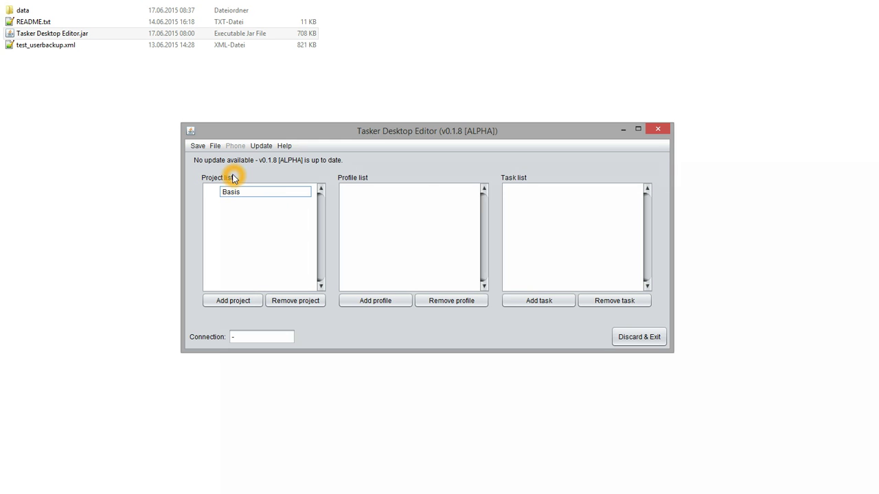
{"action": "left_click", "coordinate": [236, 201]}
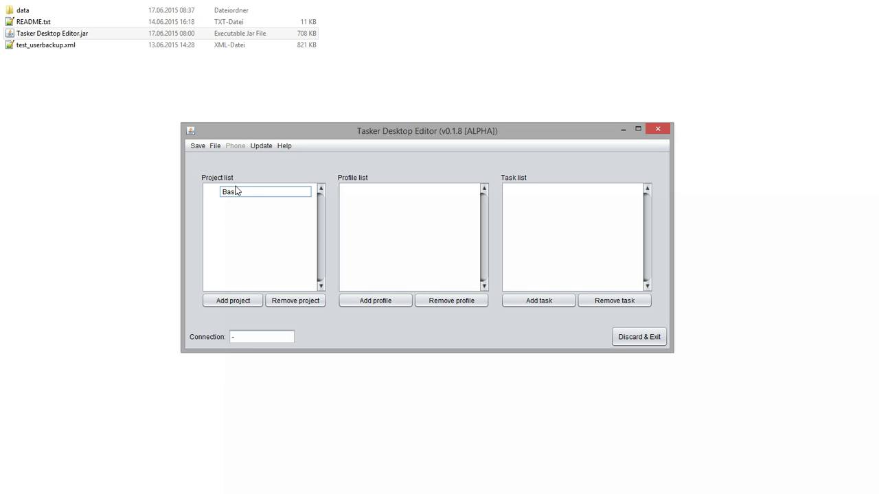
{"action": "left_click", "coordinate": [261, 193]}
{"action": "left_click", "coordinate": [257, 200]}
{"action": "left_click", "coordinate": [387, 215]}
{"action": "left_click", "coordinate": [353, 191]}
{"action": "left_click", "coordinate": [602, 267]}
{"action": "left_click", "coordinate": [274, 353]}
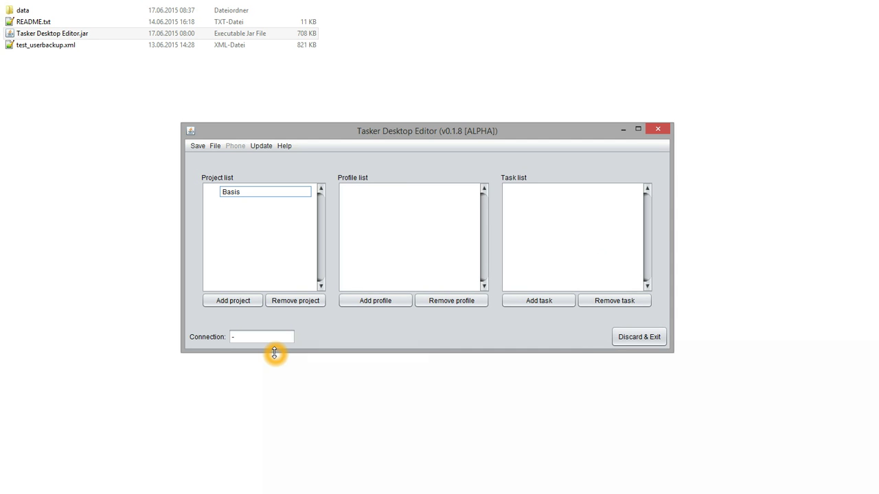
{"action": "left_click", "coordinate": [549, 300]}
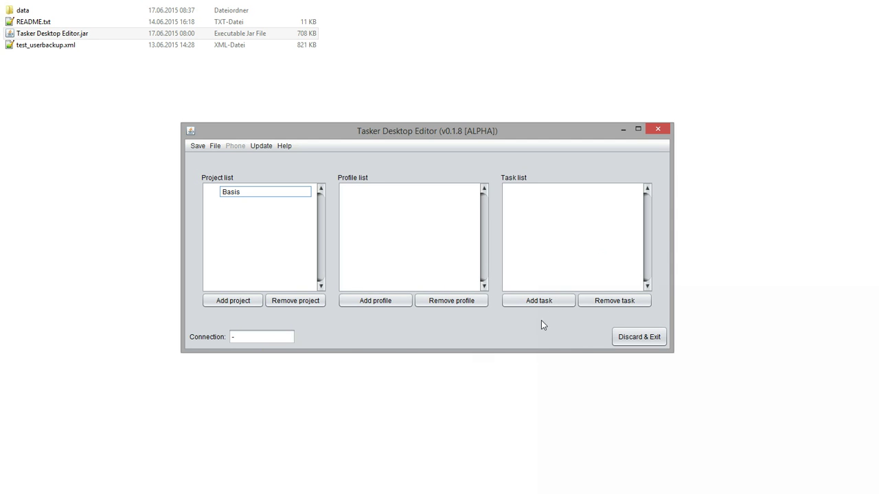
Create a new task named 'Test task' and choose the Alert > Flash action.
{"action": "left_click", "coordinate": [560, 305]}
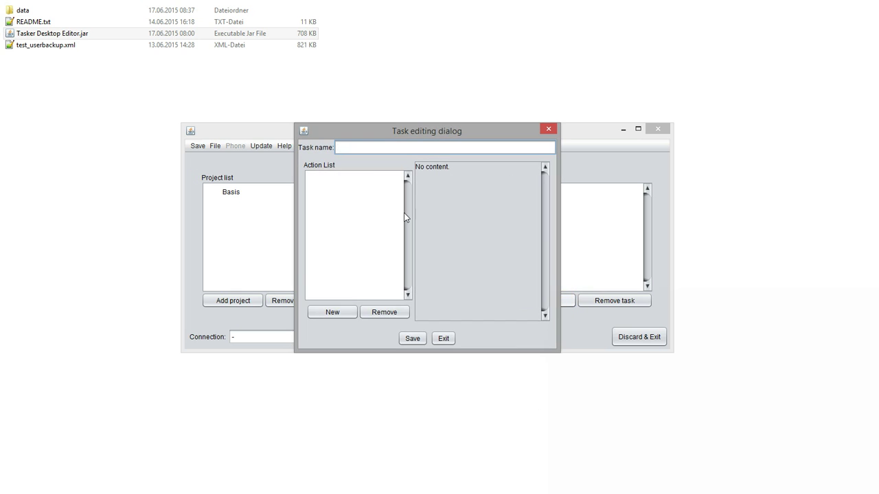
{"action": "left_click", "coordinate": [366, 147]}
{"action": "type", "text": "Test task"}
{"action": "left_click", "coordinate": [329, 318]}
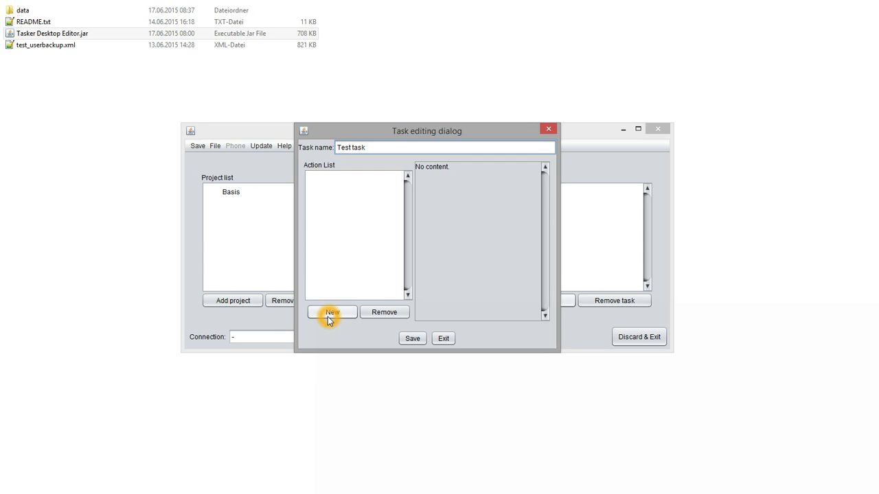
{"action": "left_click", "coordinate": [225, 195]}
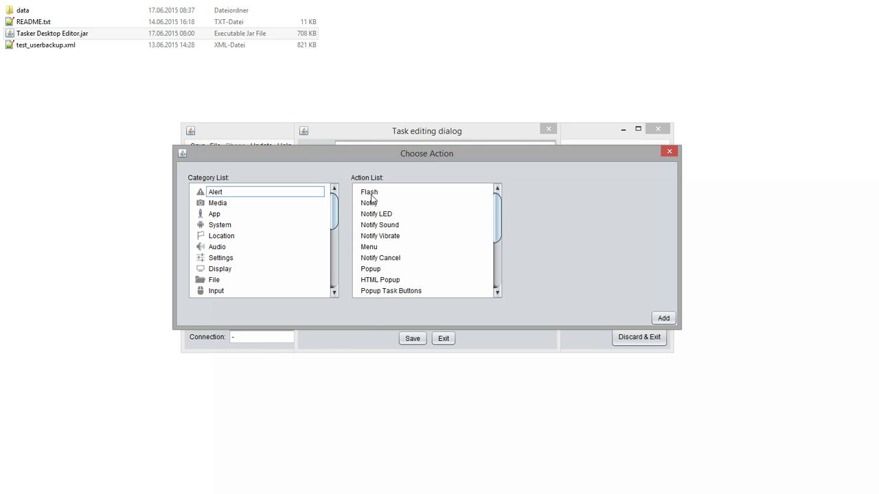
{"action": "left_click", "coordinate": [371, 192]}
Set the Flash text to 'Hello' with Long ticked and add it to the task.
{"action": "left_click", "coordinate": [592, 221]}
{"action": "left_click", "coordinate": [577, 223]}
{"action": "type", "text": "Hello"}
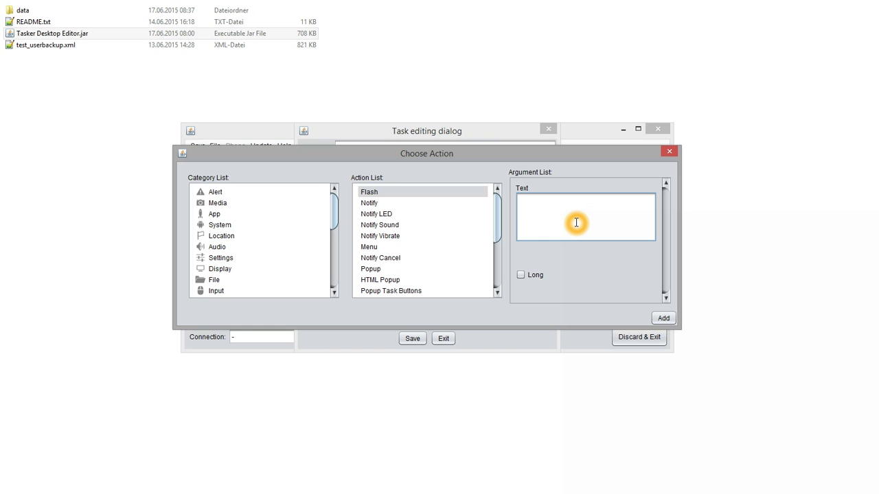
{"action": "left_click", "coordinate": [520, 276]}
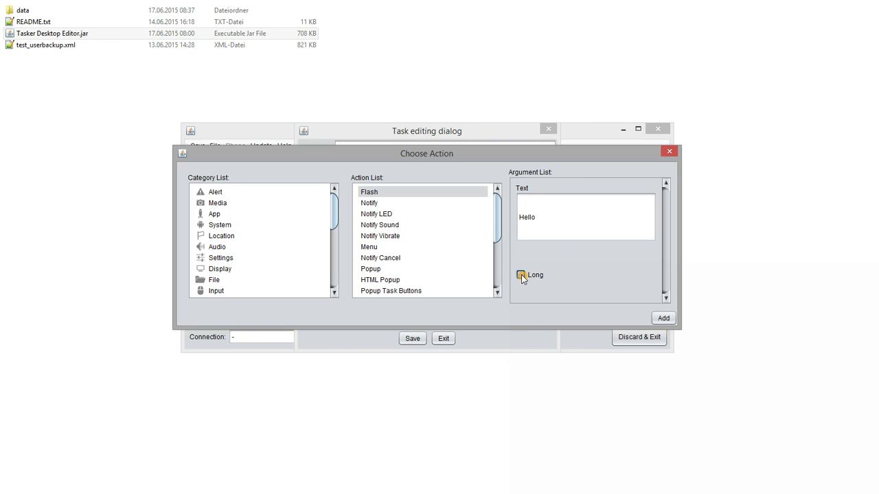
{"action": "left_click", "coordinate": [663, 318]}
{"action": "left_click", "coordinate": [328, 183]}
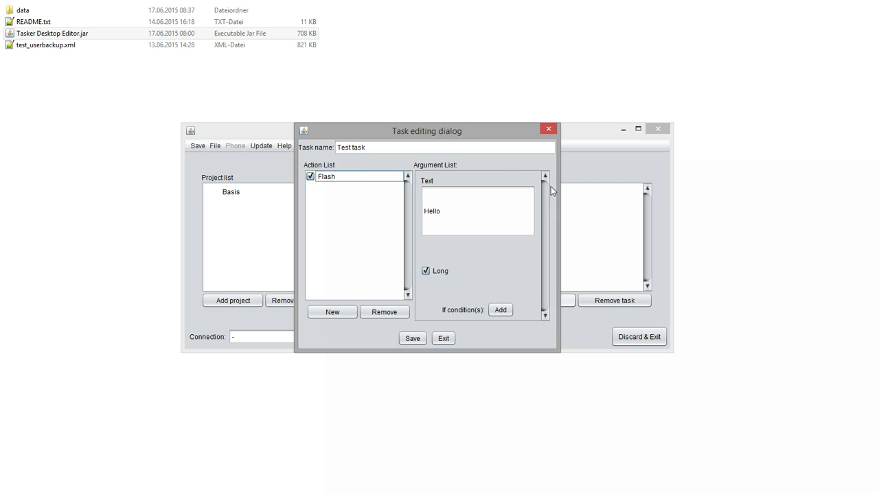
{"action": "double_click", "coordinate": [466, 217]}
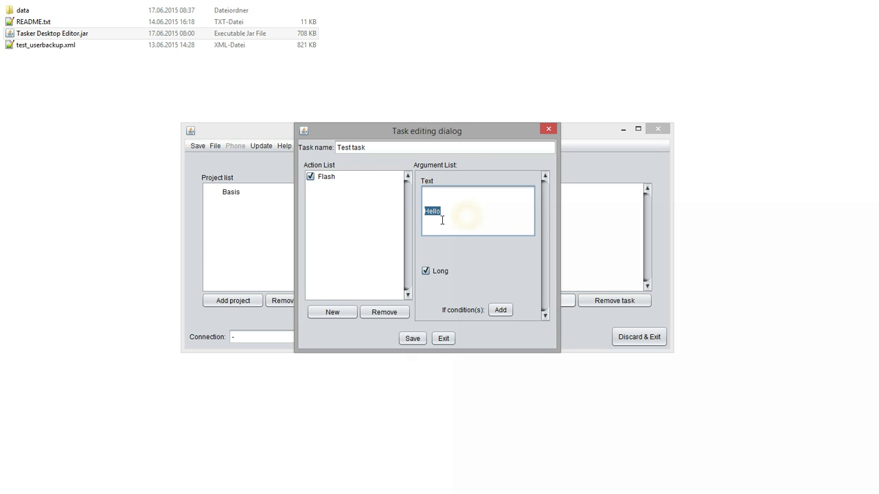
Make the Flash action run only if %BATT is less than 20, and save Test task.
{"action": "left_click", "coordinate": [470, 317]}
{"action": "left_click", "coordinate": [500, 309]}
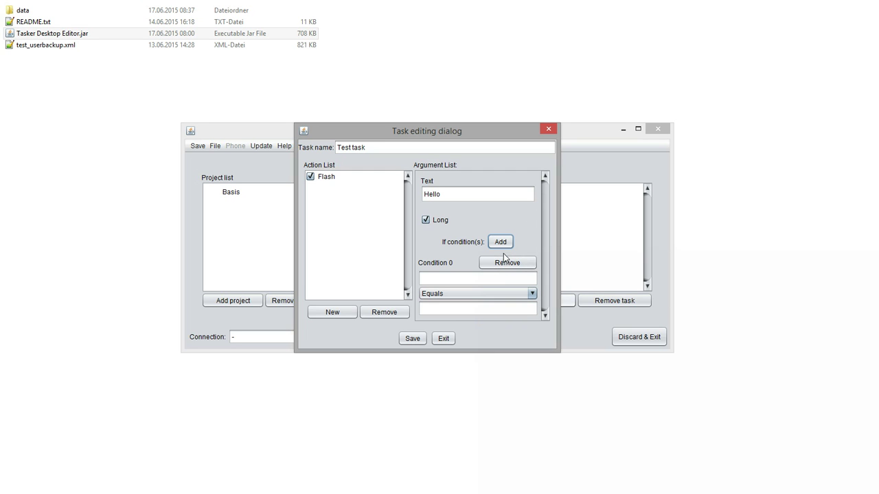
{"action": "left_click", "coordinate": [459, 278]}
{"action": "type", "text": "%BATT"}
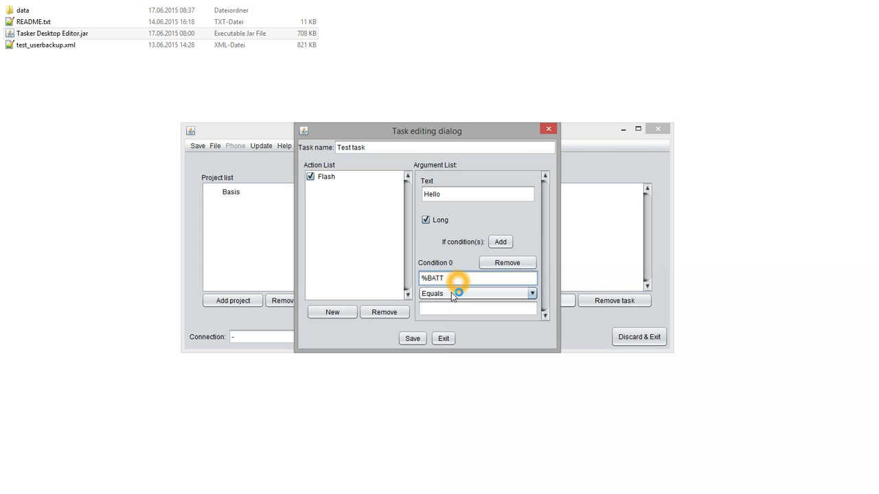
{"action": "left_click", "coordinate": [445, 294]}
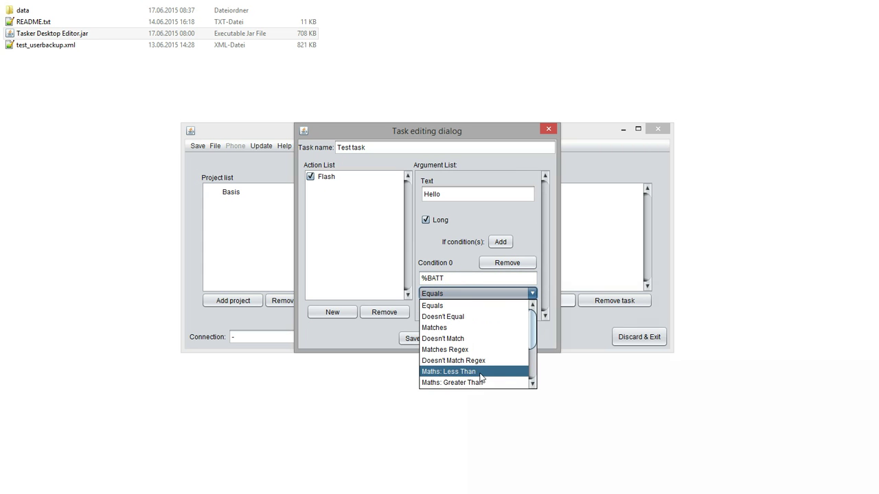
{"action": "left_click", "coordinate": [453, 371]}
{"action": "left_click", "coordinate": [453, 311]}
{"action": "type", "text": "20"}
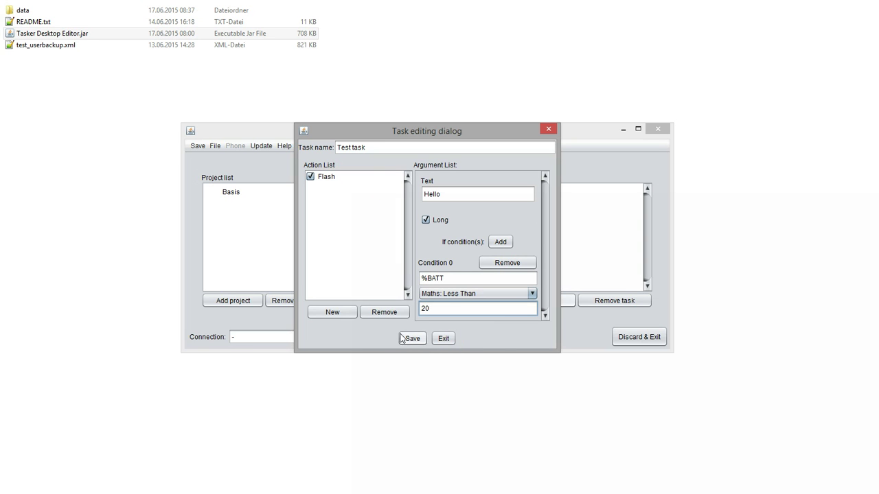
{"action": "left_click", "coordinate": [420, 339]}
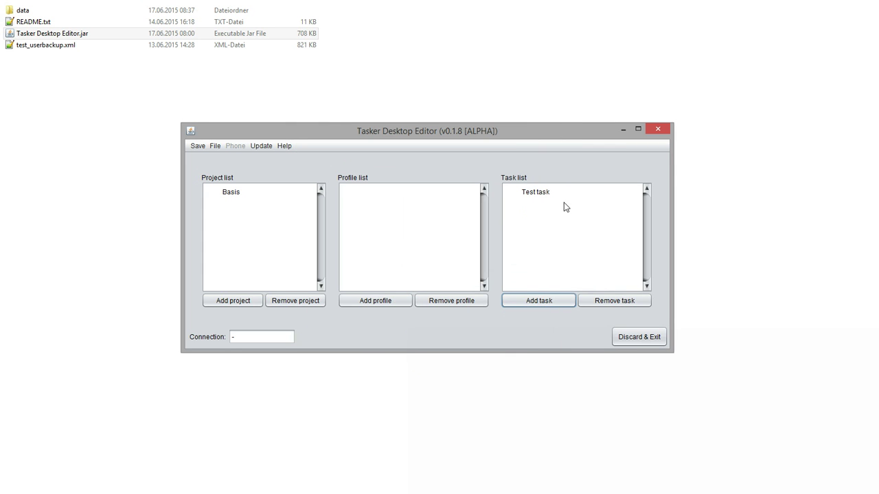
{"action": "double_click", "coordinate": [546, 193]}
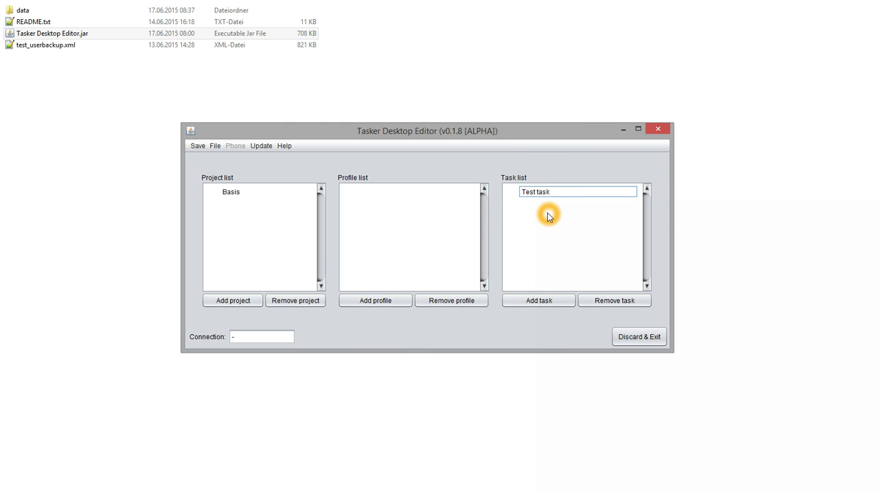
Create a new profile and name it 'new Profile'.
{"action": "left_click", "coordinate": [394, 300]}
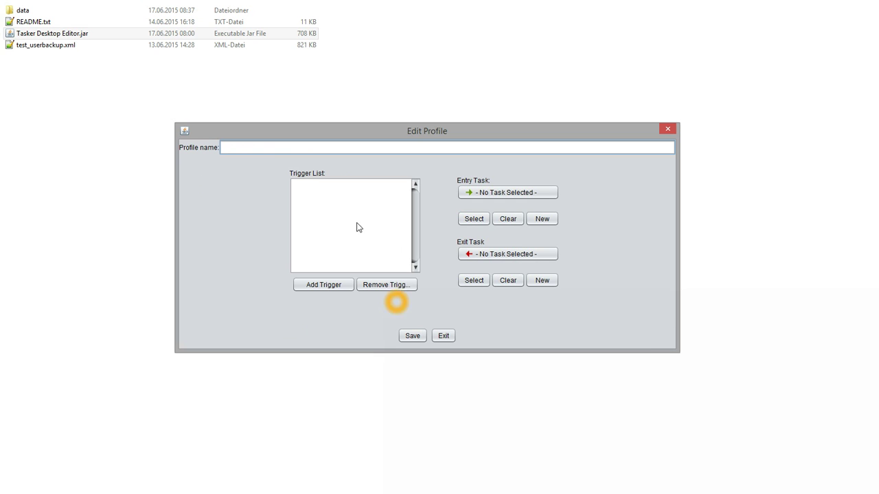
{"action": "left_click", "coordinate": [319, 150]}
{"action": "type", "text": "new Profil"}
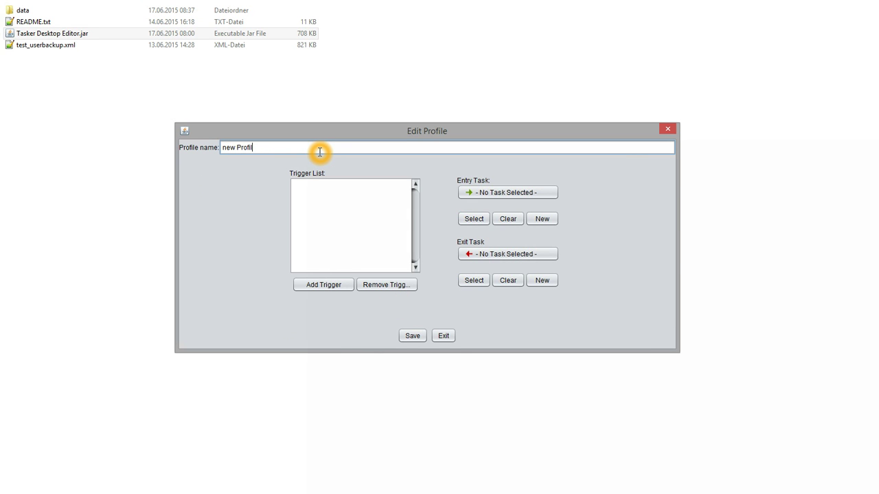
{"action": "type", "text": "e"}
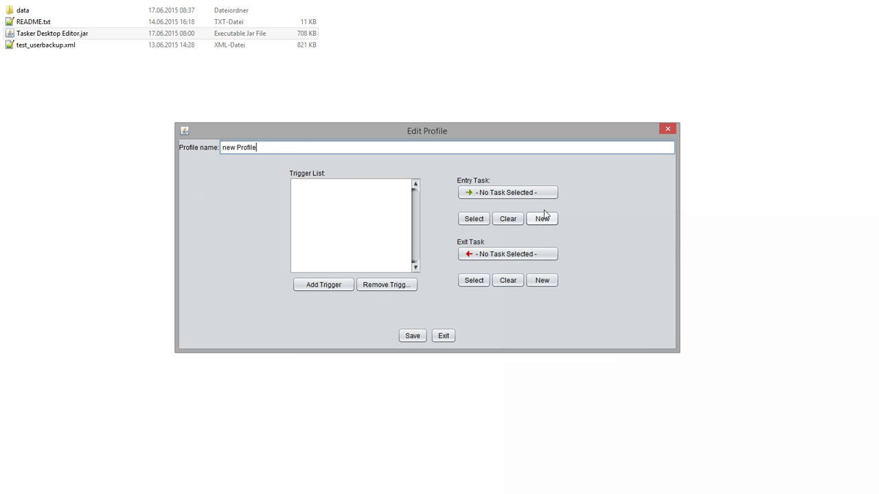
{"action": "left_click", "coordinate": [498, 258]}
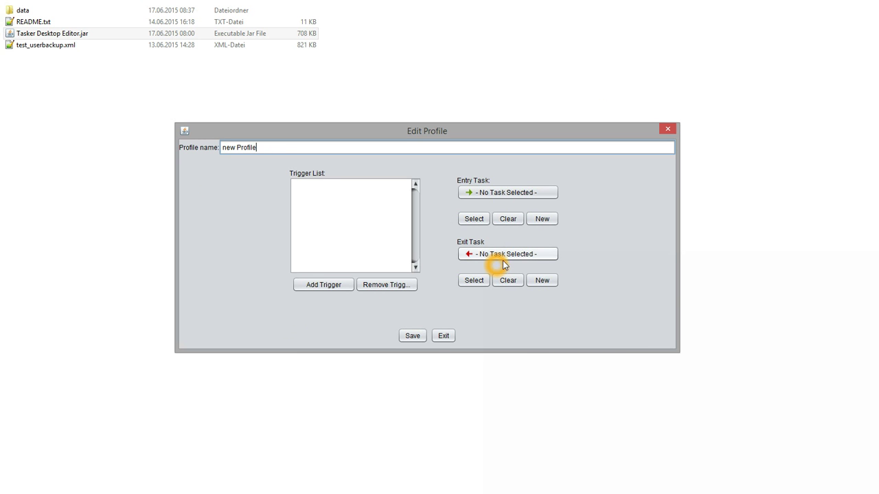
{"action": "left_click", "coordinate": [487, 237]}
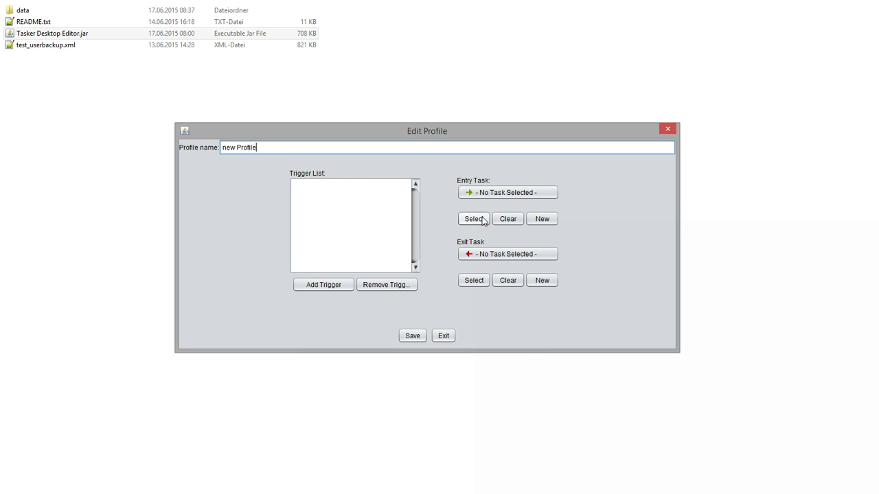
Pick Test task from the task list as new Profile's entry task.
{"action": "left_click", "coordinate": [481, 218]}
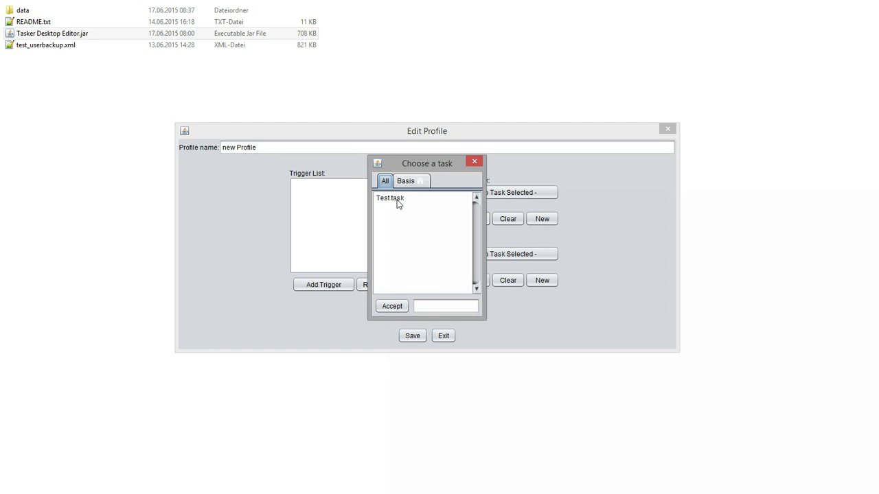
{"action": "left_click", "coordinate": [412, 181]}
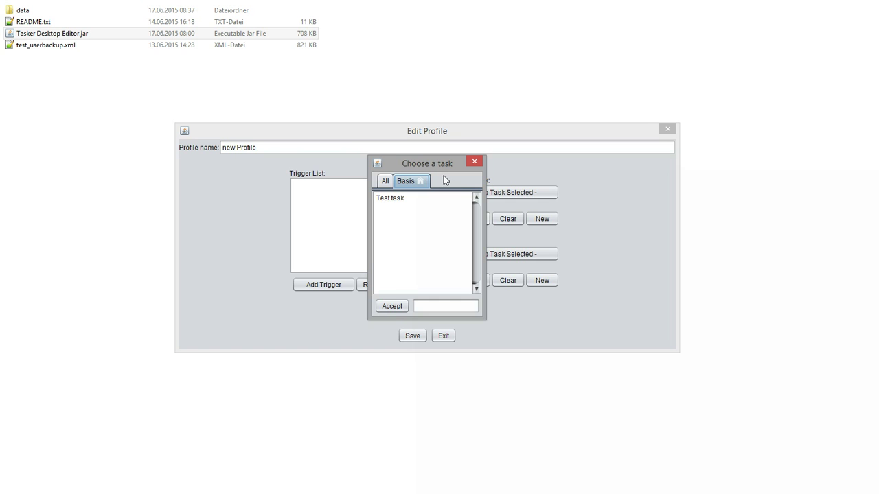
{"action": "left_click", "coordinate": [385, 181]}
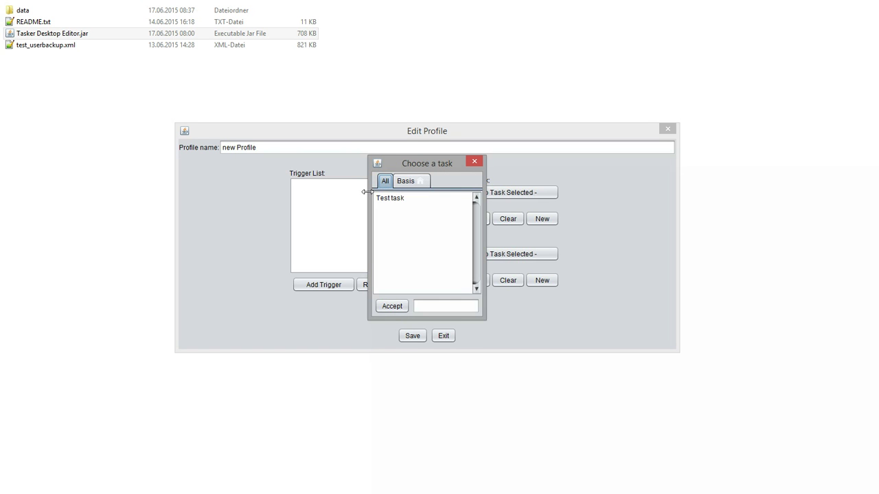
{"action": "left_click", "coordinate": [431, 308]}
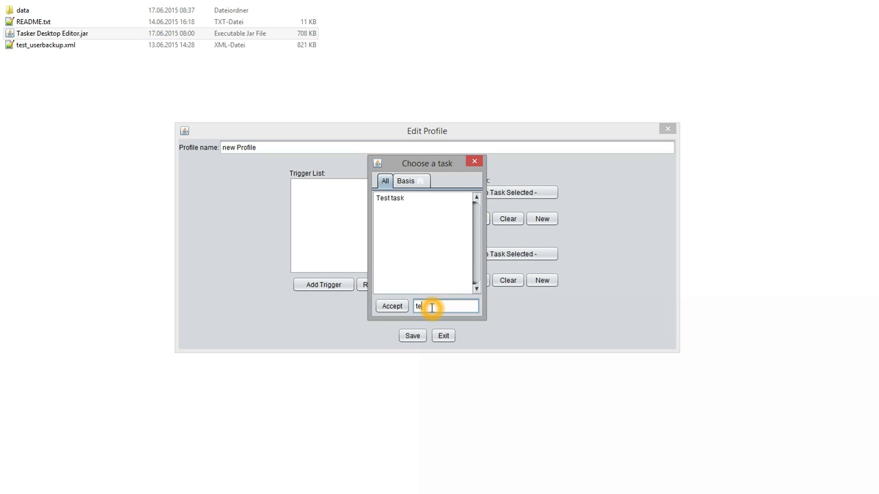
{"action": "left_click", "coordinate": [397, 199]}
{"action": "left_click", "coordinate": [392, 305]}
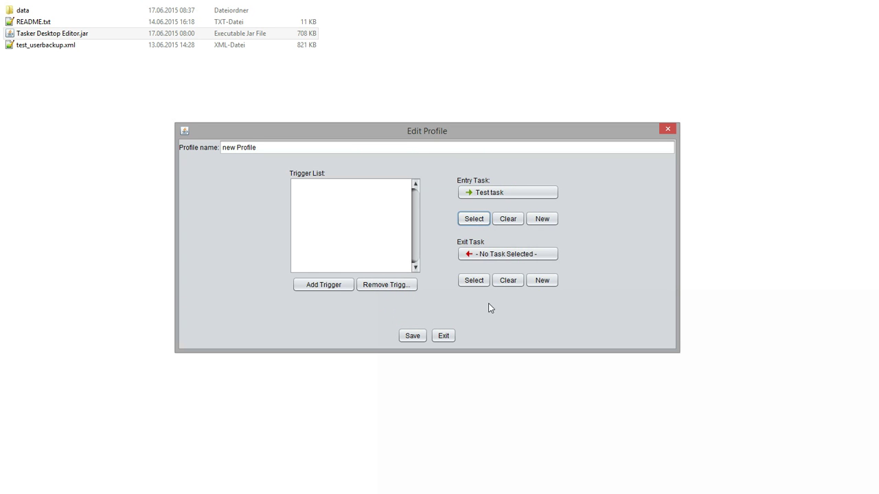
Add the Display > Display On event trigger to new Profile and save it.
{"action": "left_click", "coordinate": [323, 285]}
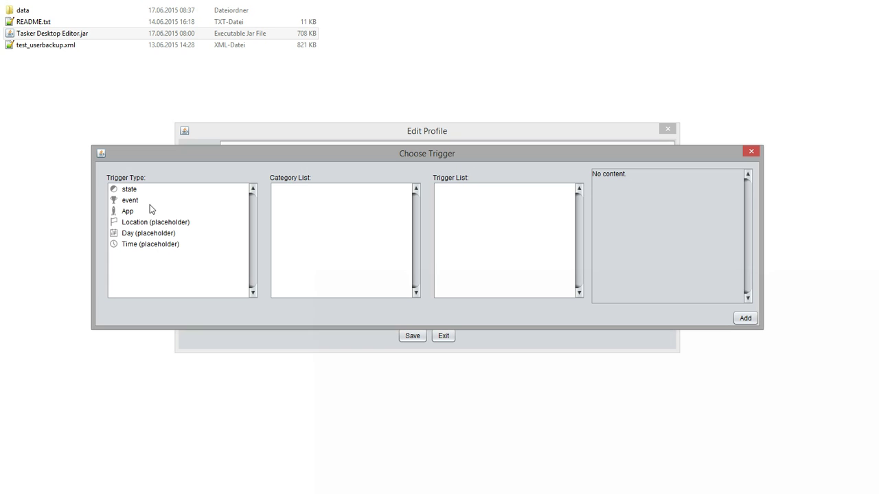
{"action": "left_click", "coordinate": [137, 199]}
{"action": "left_click", "coordinate": [131, 204]}
{"action": "left_click", "coordinate": [332, 190]}
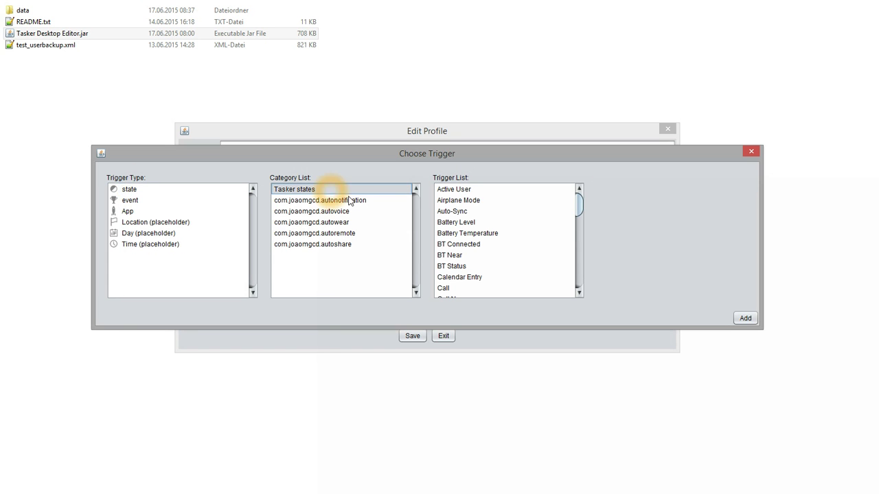
{"action": "left_click", "coordinate": [172, 202]}
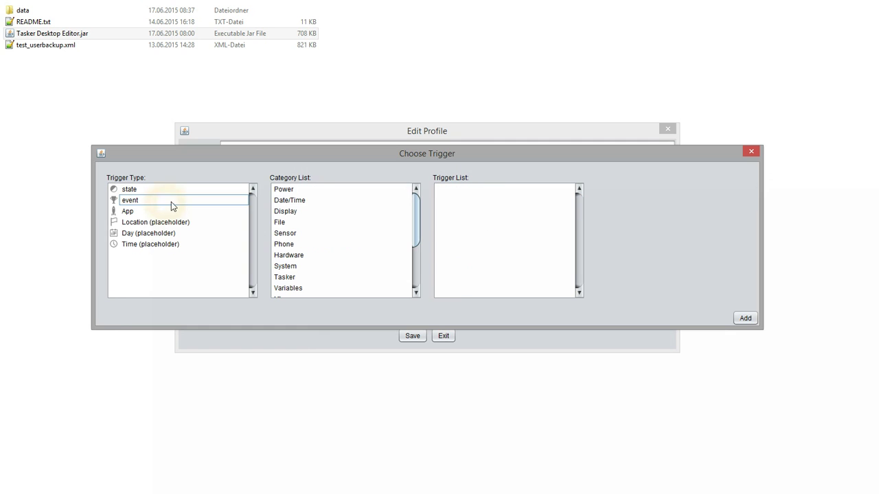
{"action": "left_click", "coordinate": [303, 211]}
{"action": "left_click", "coordinate": [487, 200]}
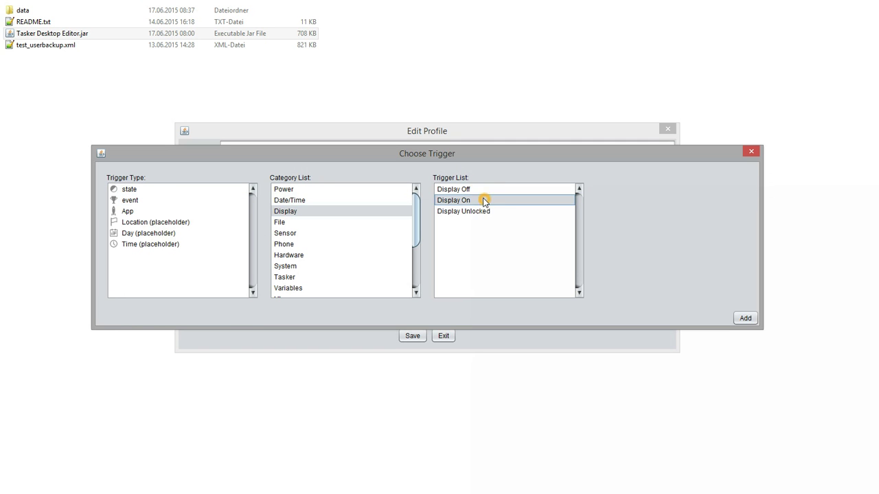
{"action": "left_click", "coordinate": [746, 318]}
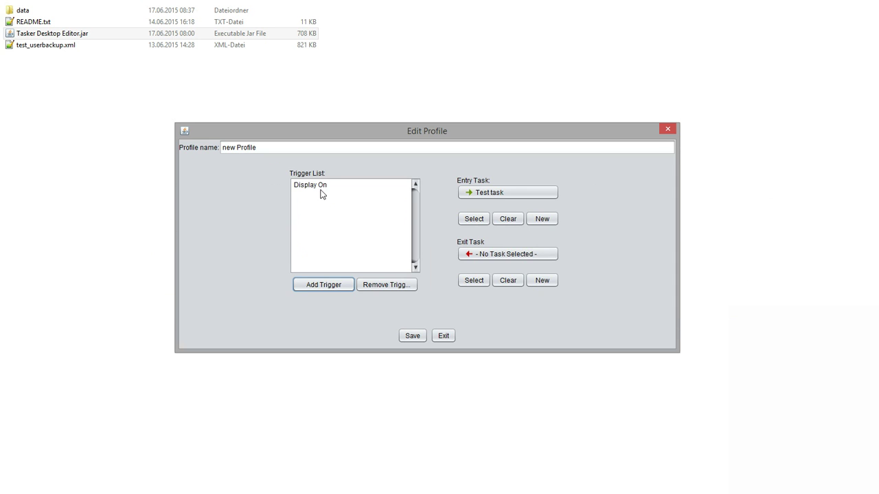
{"action": "left_click", "coordinate": [315, 185]}
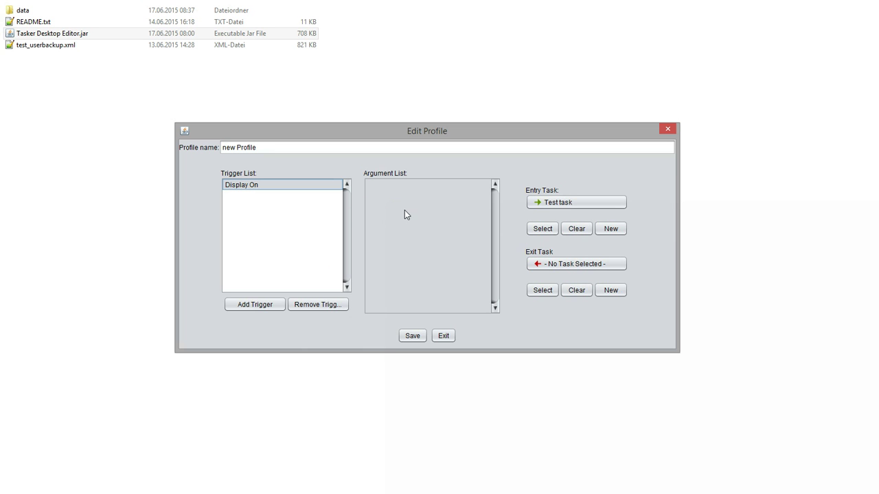
{"action": "left_click", "coordinate": [418, 337]}
{"action": "left_click", "coordinate": [418, 336]}
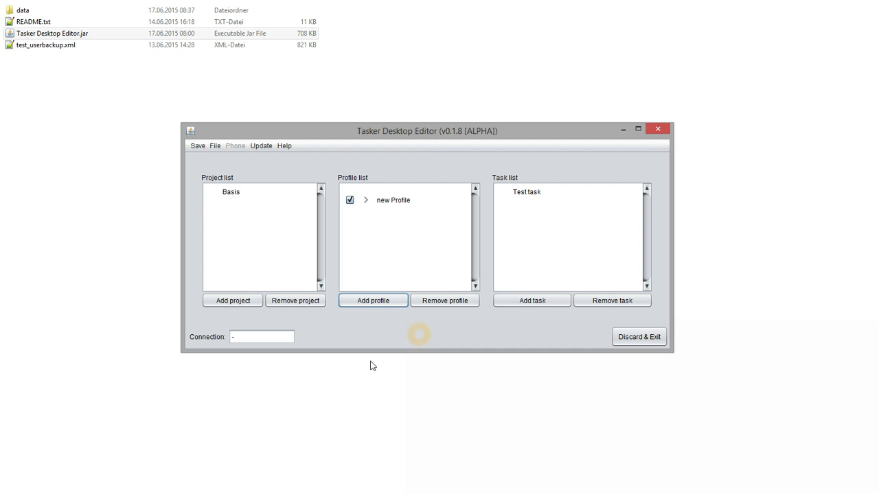
Expand new Profile in the profile list and leave it enabled.
{"action": "left_click", "coordinate": [361, 314]}
{"action": "left_click", "coordinate": [387, 216]}
{"action": "double_click", "coordinate": [394, 201]}
{"action": "left_click", "coordinate": [352, 197]}
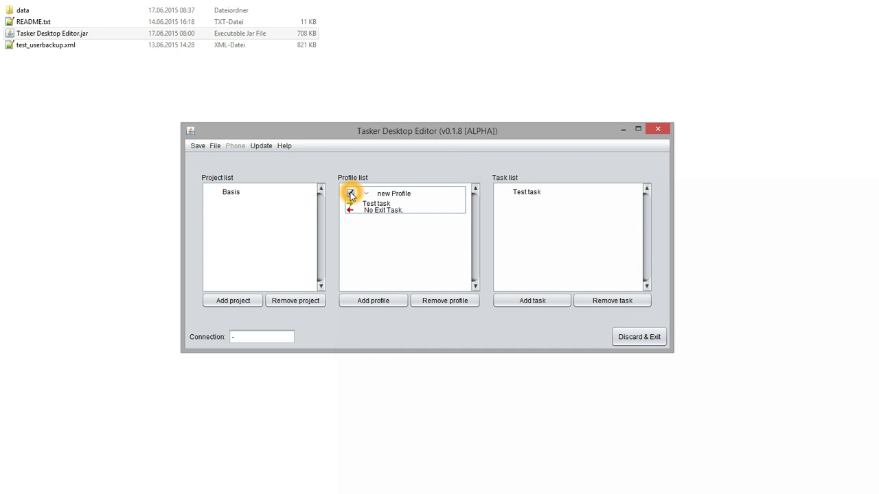
{"action": "left_click", "coordinate": [351, 196]}
{"action": "left_click", "coordinate": [351, 196]}
Check that new Profile runs Test task on entry with no exit task.
{"action": "left_click", "coordinate": [369, 205]}
{"action": "left_click", "coordinate": [374, 204]}
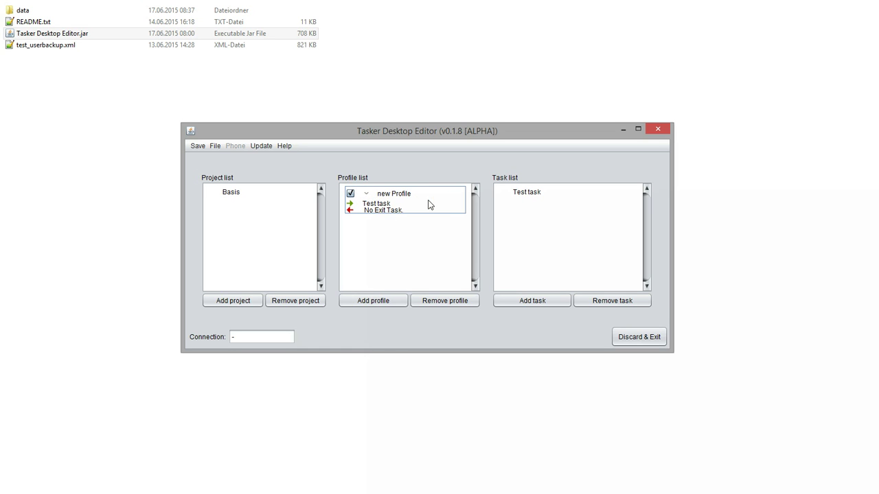
{"action": "left_click", "coordinate": [428, 203]}
{"action": "left_click", "coordinate": [385, 203]}
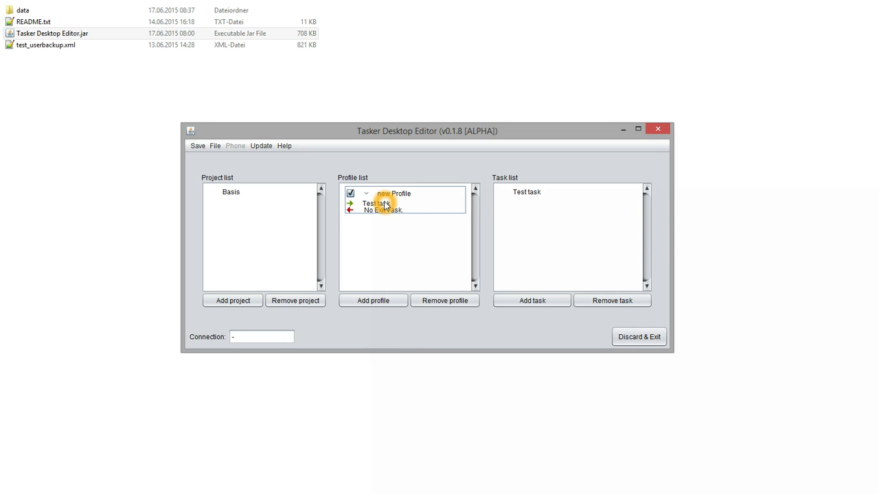
{"action": "left_click", "coordinate": [416, 221]}
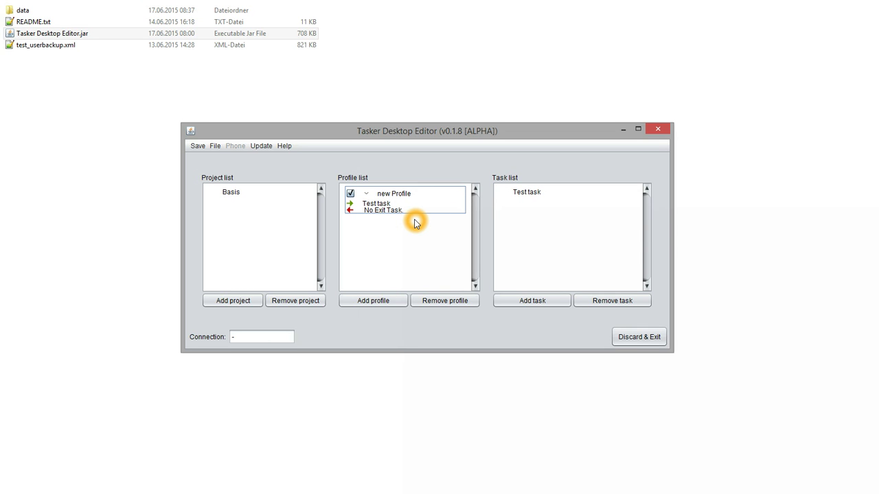
{"action": "left_click", "coordinate": [376, 223]}
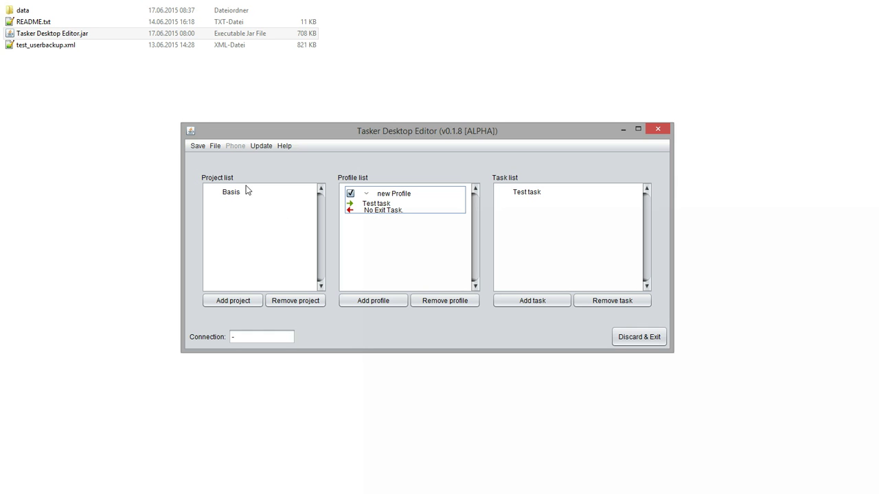
{"action": "left_click", "coordinate": [214, 147]}
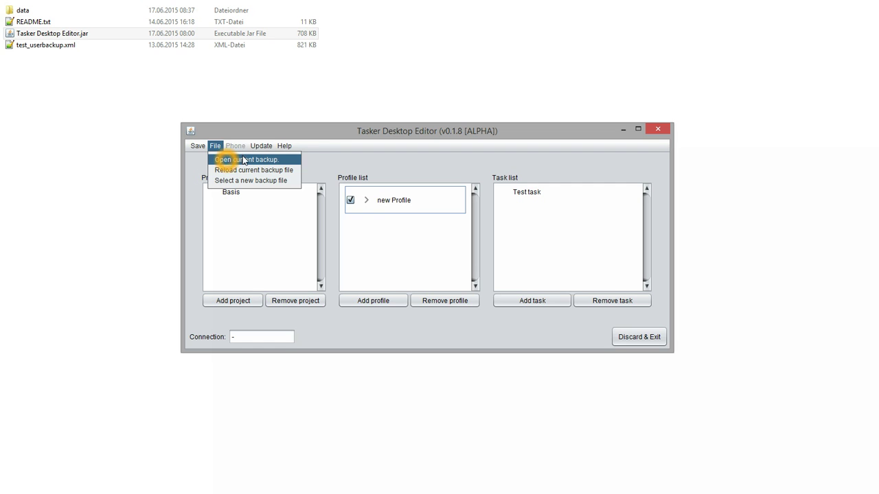
View the current backup as text in Notepad, close it, and save the backup.
{"action": "left_click", "coordinate": [227, 160]}
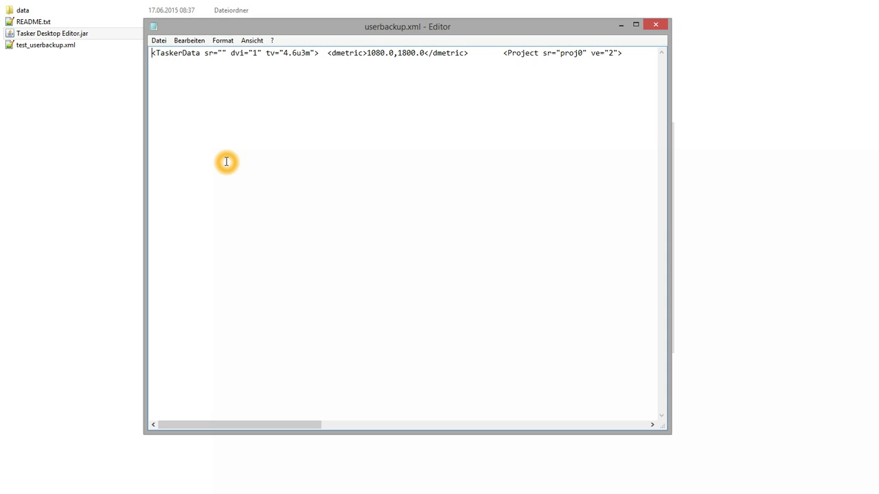
{"action": "mouse_move", "coordinate": [228, 422]}
{"action": "left_mouse_down"}
{"action": "mouse_move", "coordinate": [538, 422]}
{"action": "mouse_move", "coordinate": [234, 385]}
{"action": "mouse_move", "coordinate": [559, 410]}
{"action": "left_mouse_up"}
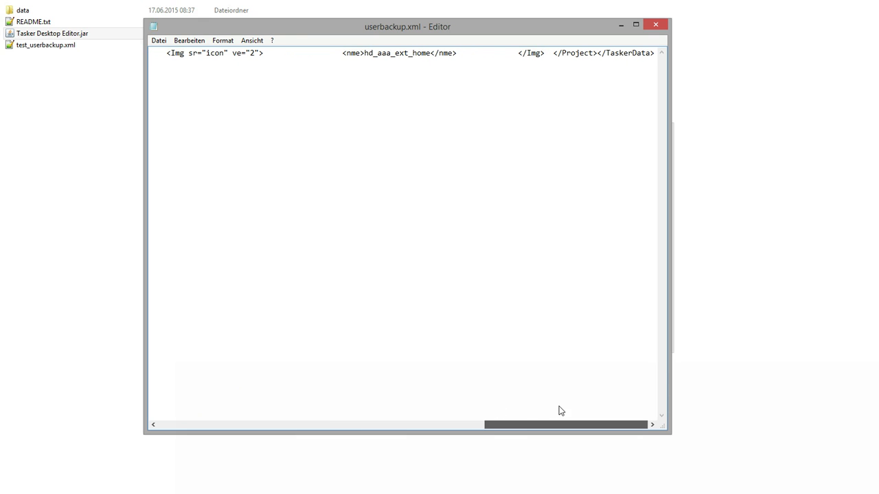
{"action": "left_click", "coordinate": [649, 32]}
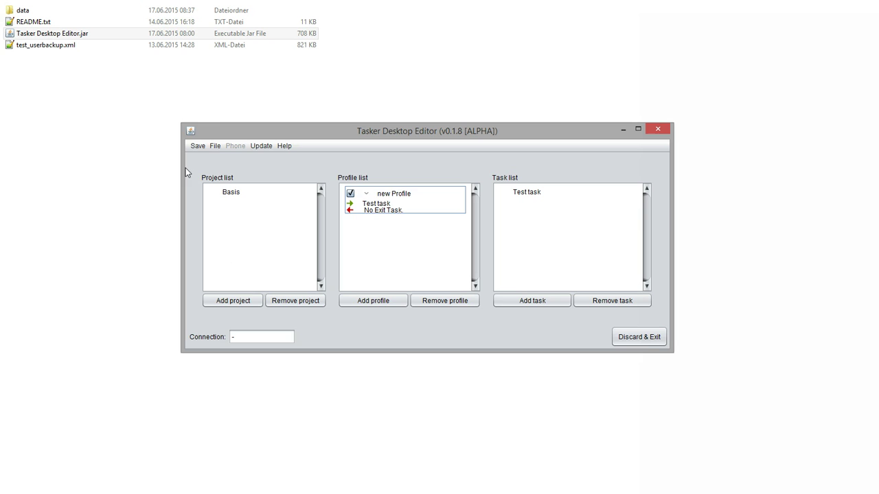
{"action": "left_click", "coordinate": [197, 146]}
Reopen the saved userbackup.xml in Notepad and scroll through its contents.
{"action": "left_click", "coordinate": [215, 146]}
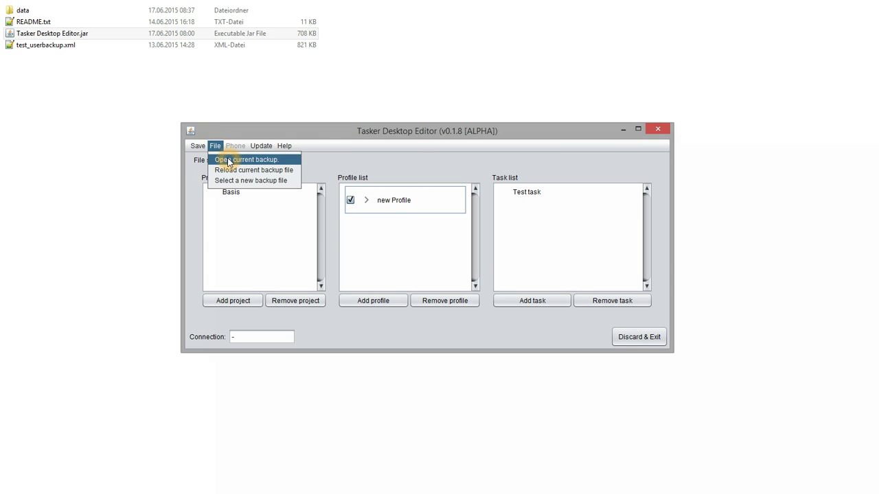
{"action": "left_click", "coordinate": [234, 159]}
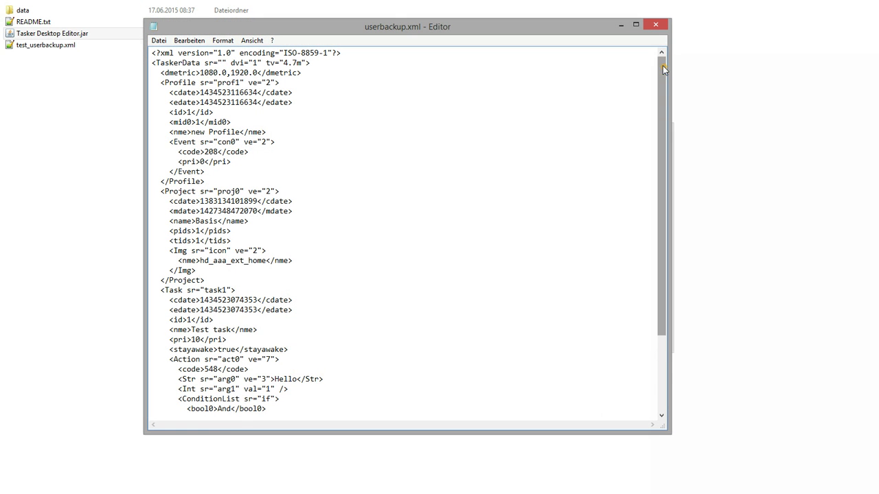
{"action": "left_click_drag", "start_coordinate": [663, 65], "coordinate": [662, 72]}
{"action": "left_click_drag", "start_coordinate": [161, 181], "coordinate": [304, 257]}
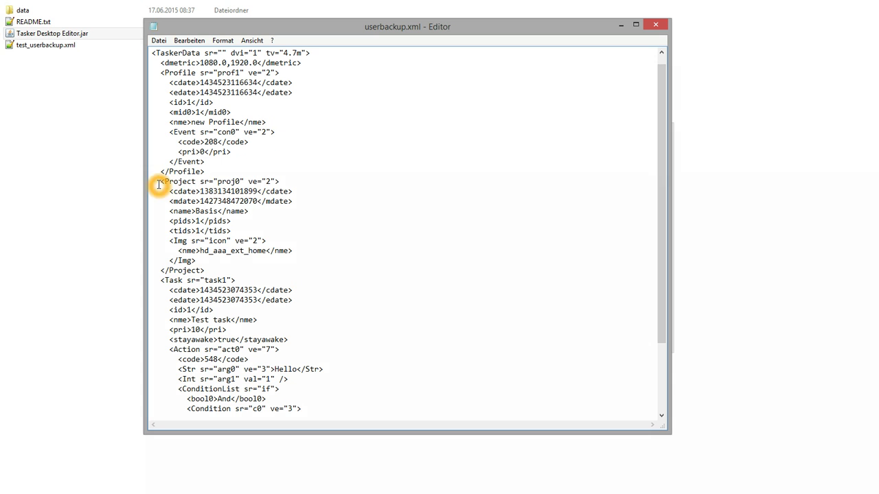
{"action": "scroll", "coordinate": [272, 277], "scroll_direction": "down", "scroll_amount": 2}
{"action": "scroll", "coordinate": [272, 276], "scroll_direction": "down", "scroll_amount": 1}
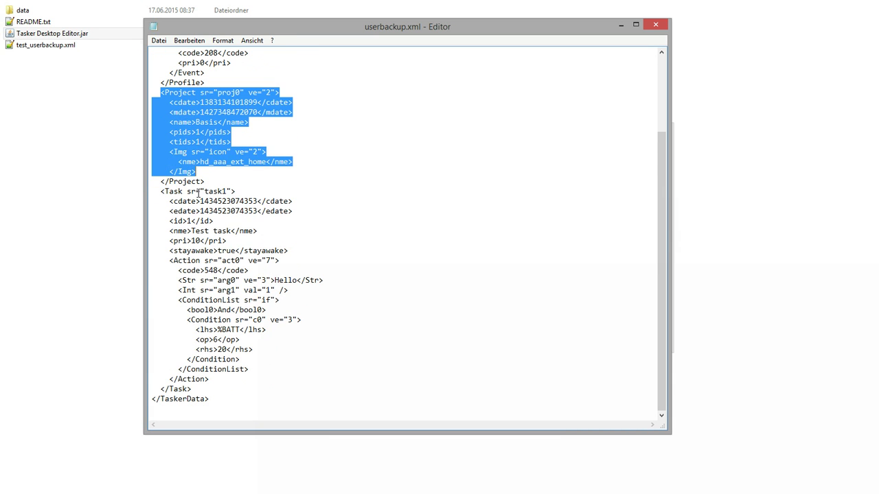
{"action": "left_click_drag", "start_coordinate": [158, 191], "coordinate": [282, 373]}
{"action": "left_click", "coordinate": [286, 333]}
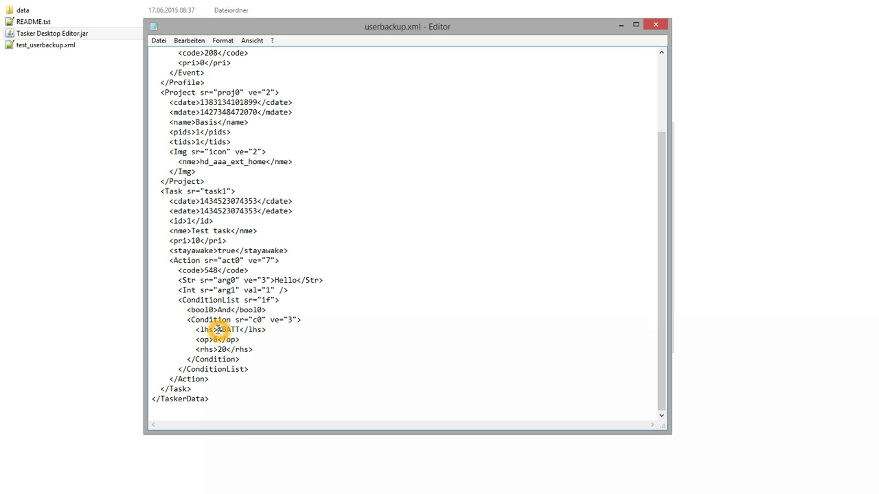
Highlight the %BATT condition, the Hello string and the new Profile name in the XML.
{"action": "left_click_drag", "start_coordinate": [254, 350], "coordinate": [153, 331]}
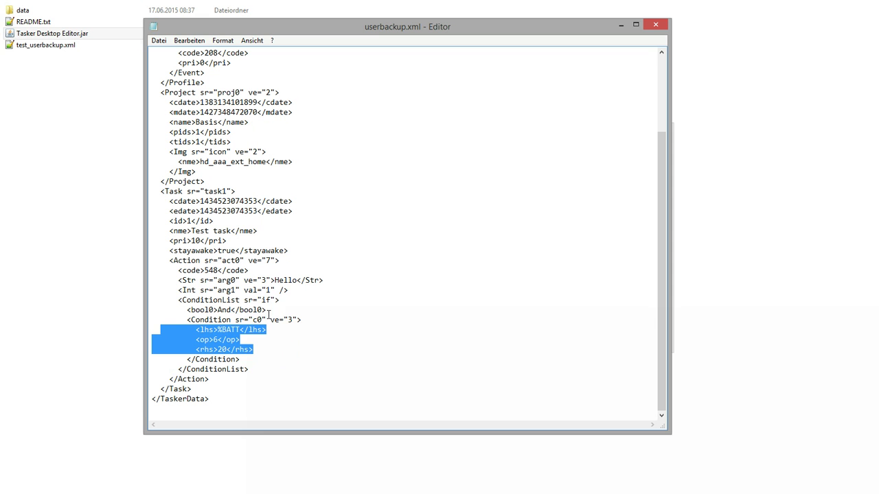
{"action": "left_click_drag", "start_coordinate": [324, 281], "coordinate": [174, 284]}
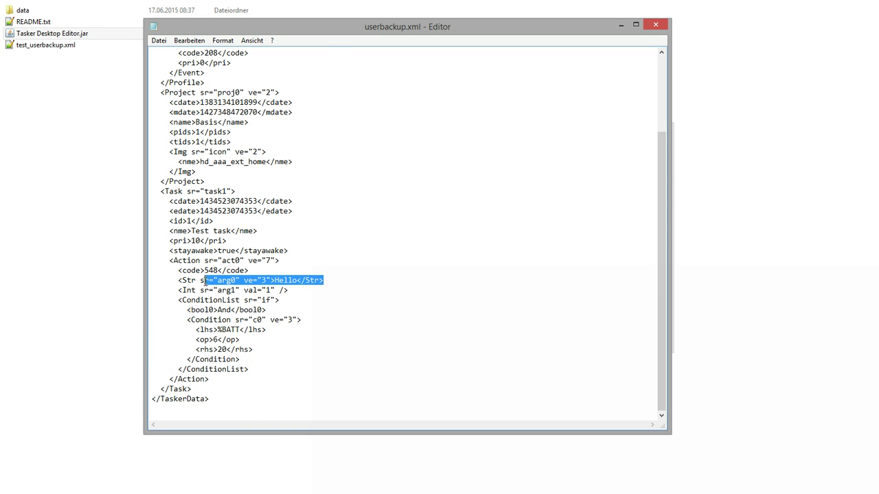
{"action": "scroll", "coordinate": [209, 247], "scroll_direction": "up", "scroll_amount": 2}
{"action": "scroll", "coordinate": [209, 247], "scroll_direction": "up", "scroll_amount": 2}
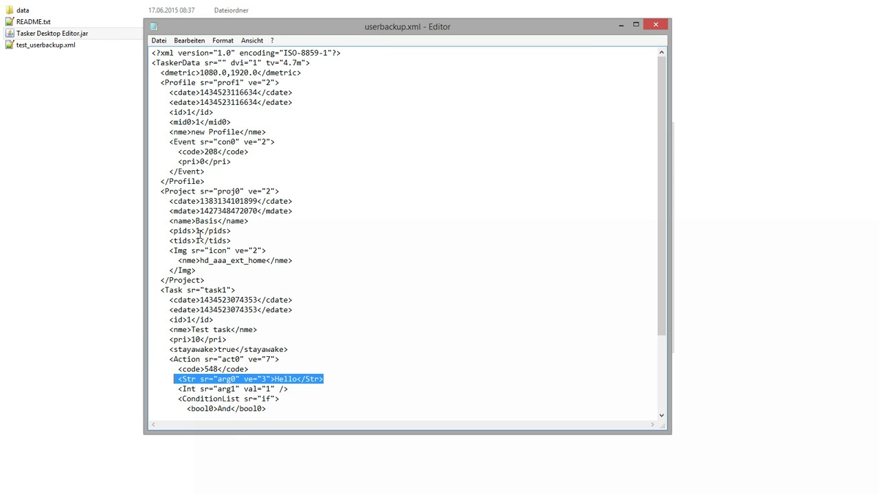
{"action": "left_click_drag", "start_coordinate": [155, 90], "coordinate": [205, 171]}
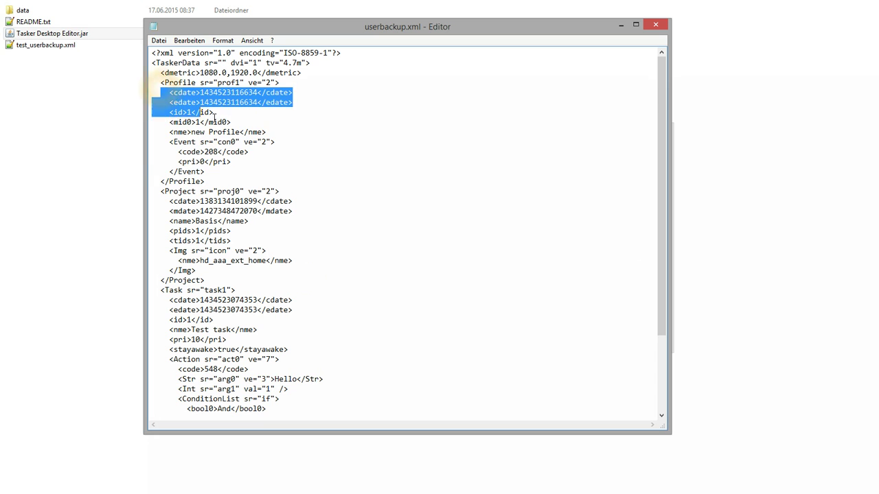
{"action": "left_click", "coordinate": [205, 171]}
{"action": "left_click_drag", "start_coordinate": [191, 132], "coordinate": [234, 133]}
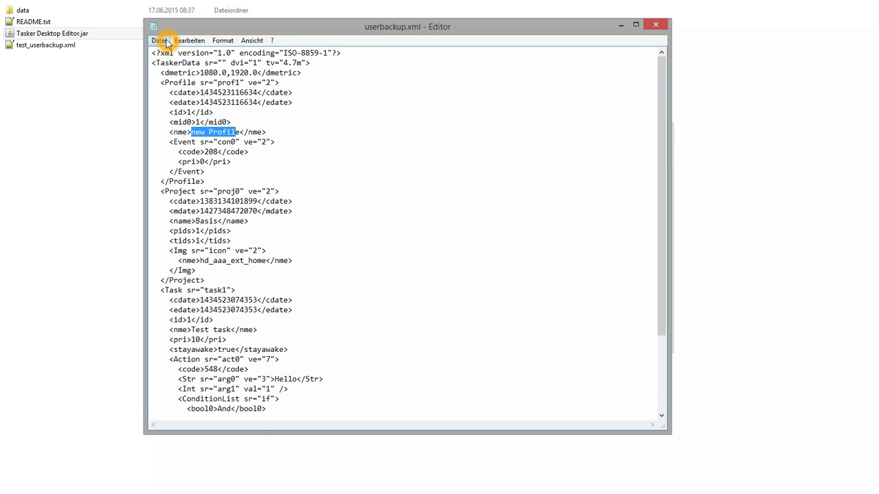
Close Notepad and load test_userbackup.xml from the TDE Tutorial folder as the backup.
{"action": "left_click", "coordinate": [655, 26]}
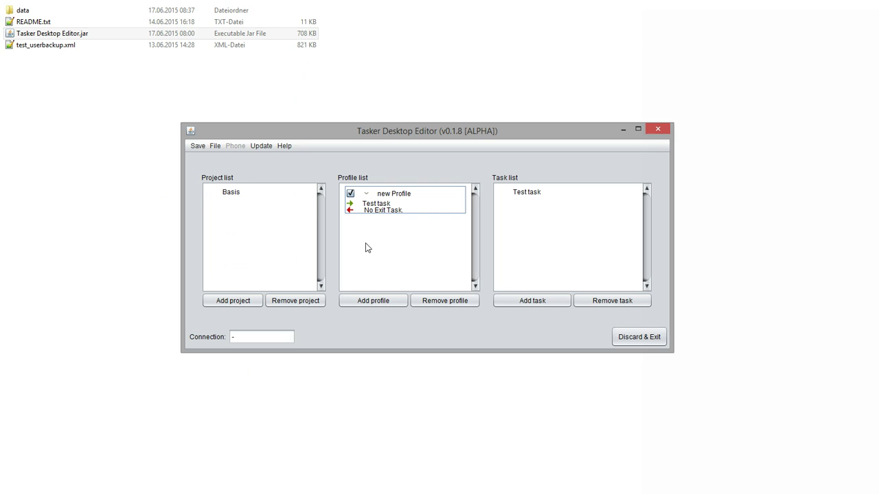
{"action": "left_click", "coordinate": [213, 146]}
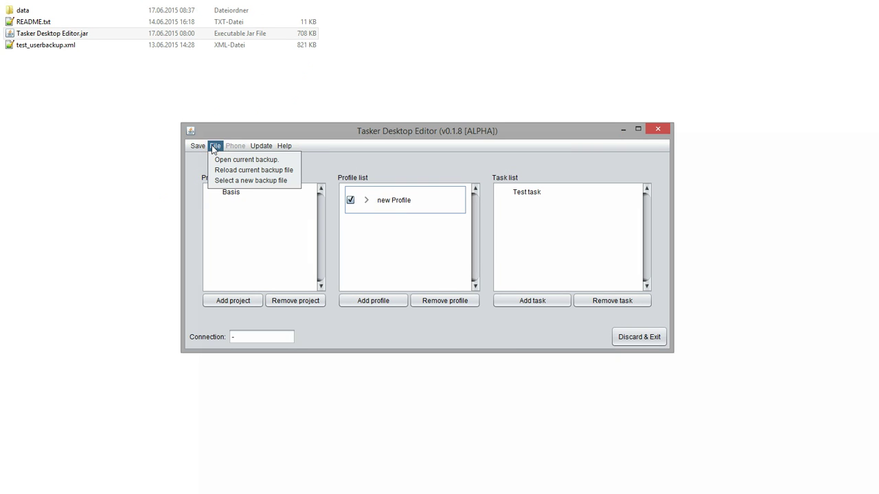
{"action": "left_click", "coordinate": [275, 180]}
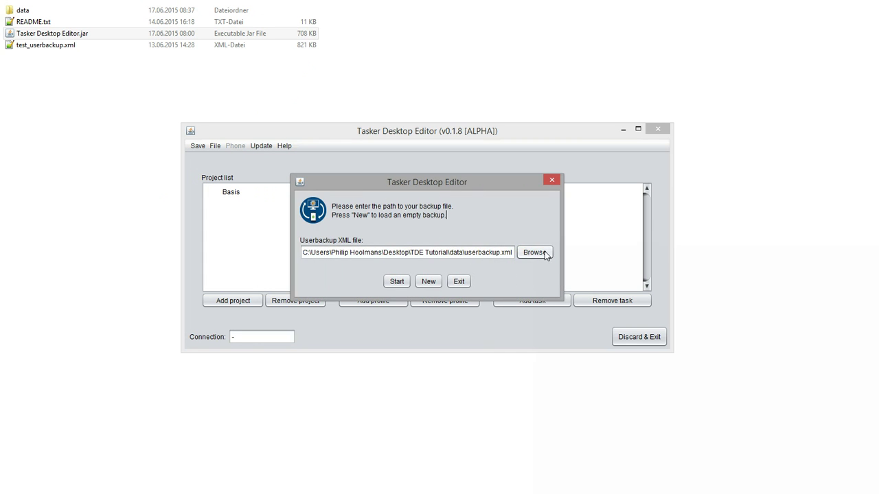
{"action": "left_click", "coordinate": [535, 253]}
{"action": "left_click", "coordinate": [460, 173]}
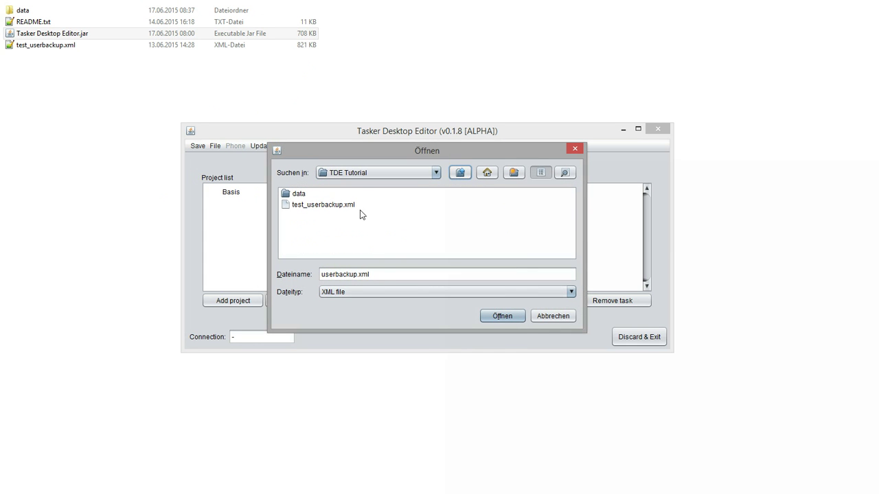
{"action": "left_click", "coordinate": [347, 204]}
{"action": "left_click", "coordinate": [331, 216]}
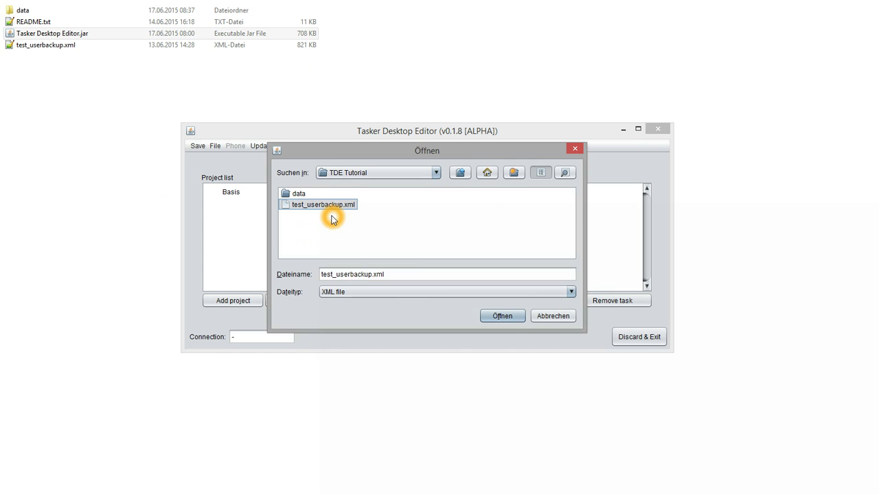
{"action": "left_click", "coordinate": [501, 319]}
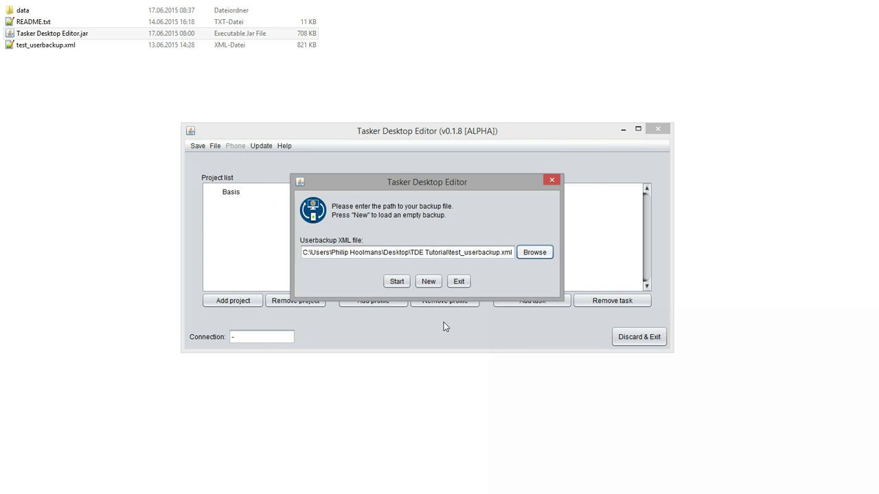
Load the phone backup and browse the Base and TDE projects.
{"action": "left_click", "coordinate": [397, 283]}
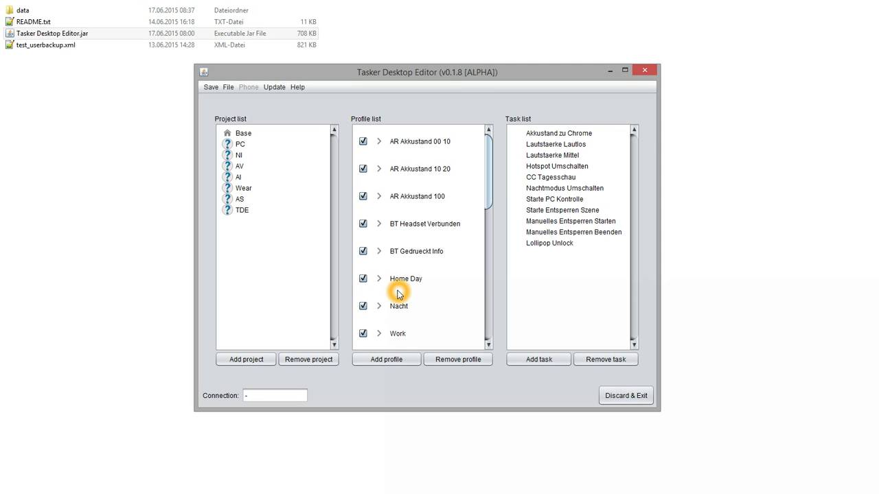
{"action": "double_click", "coordinate": [272, 133]}
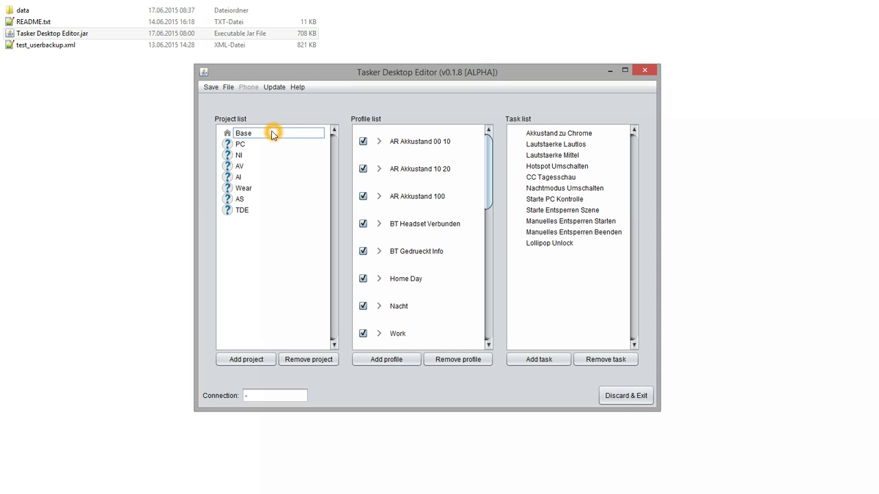
{"action": "left_click", "coordinate": [252, 219]}
{"action": "left_click", "coordinate": [248, 210]}
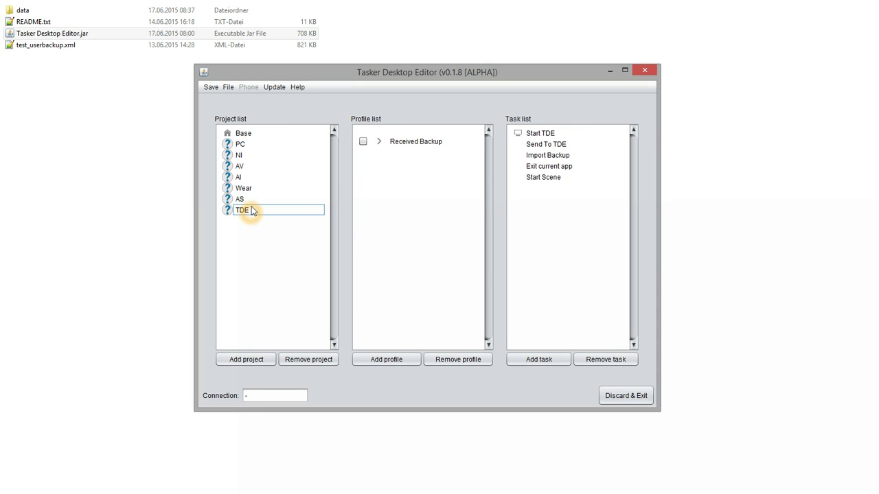
{"action": "left_click", "coordinate": [251, 134]}
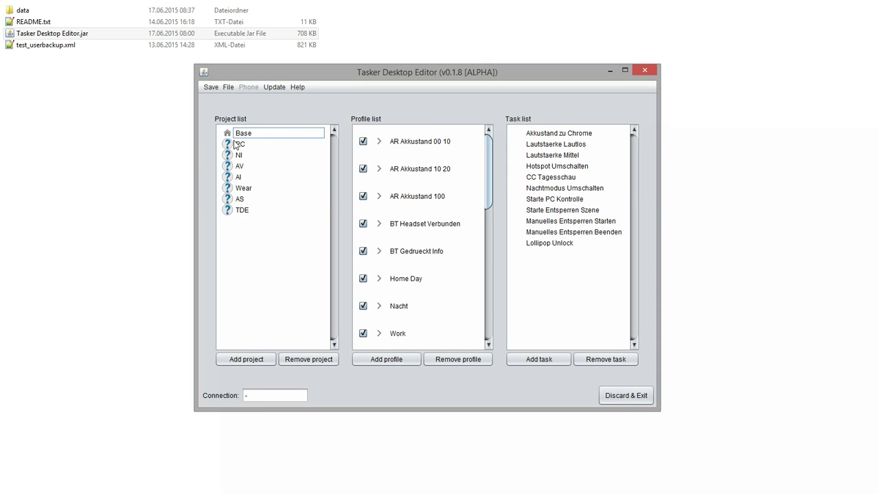
Browse the profile list of the Base project.
{"action": "left_click", "coordinate": [227, 145]}
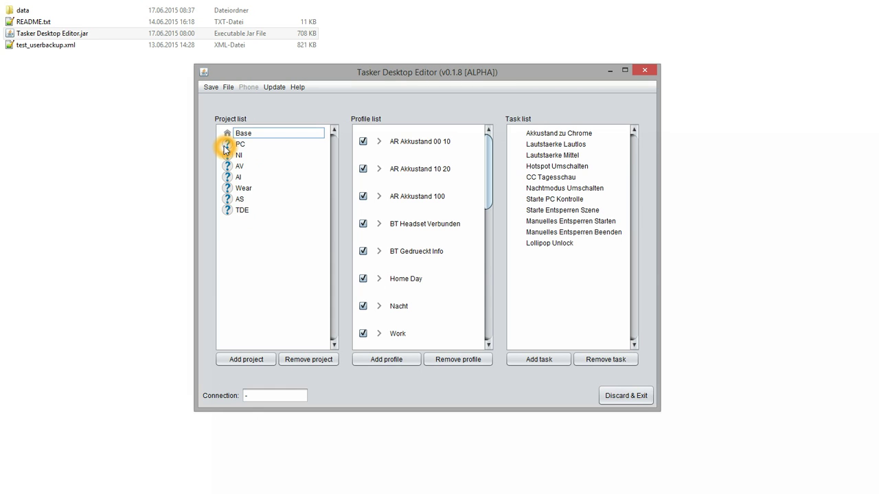
{"action": "left_click", "coordinate": [228, 145]}
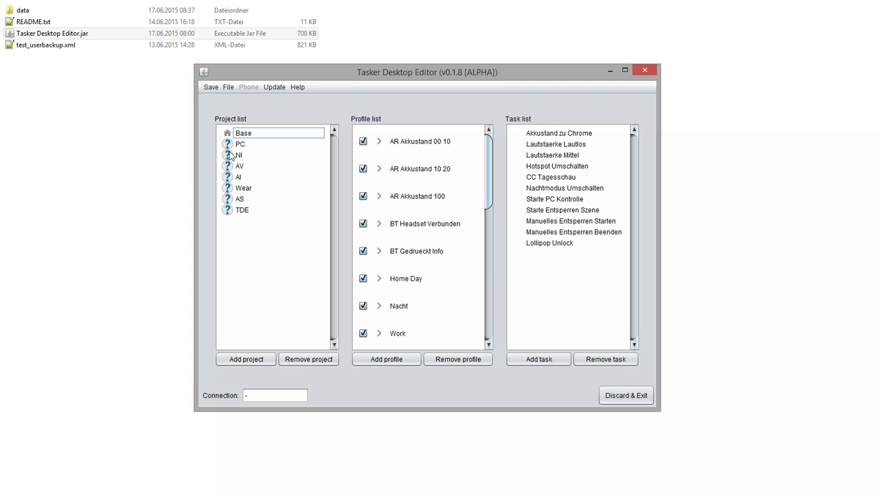
{"action": "left_click", "coordinate": [229, 152]}
{"action": "left_click", "coordinate": [230, 149]}
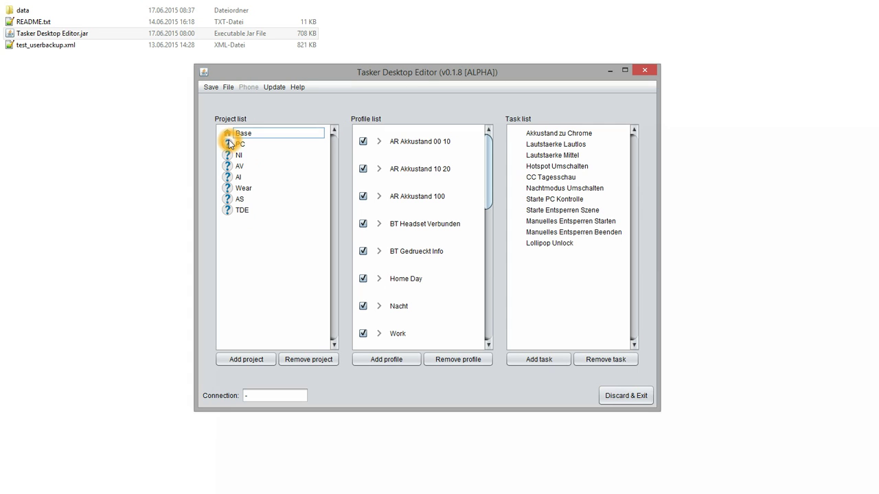
{"action": "left_click", "coordinate": [230, 144]}
{"action": "left_click", "coordinate": [258, 154]}
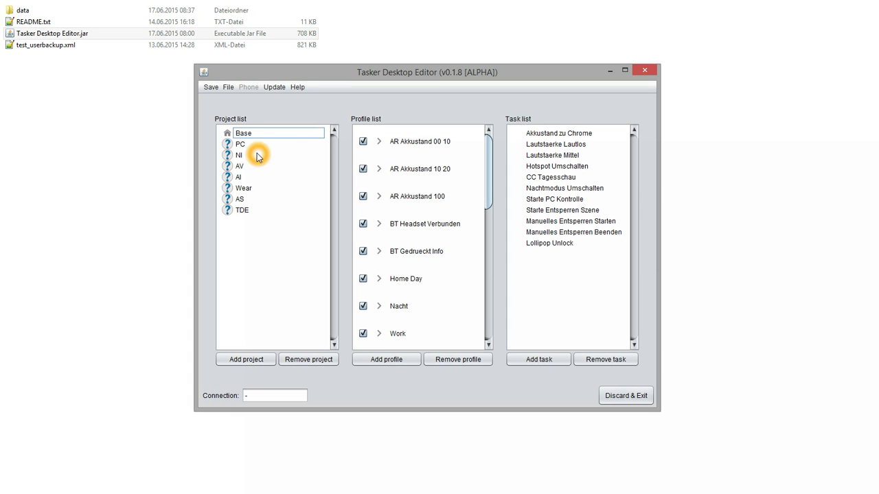
{"action": "left_click", "coordinate": [387, 147]}
Expand AR Akkustand 00 10, AR Akkustand 10 20 and BT Headset Verbunden to reveal their tasks.
{"action": "left_click", "coordinate": [444, 139]}
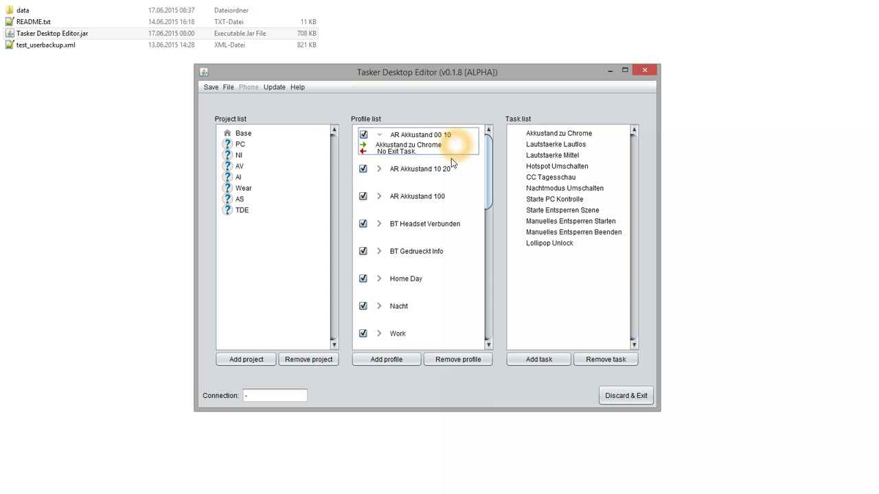
{"action": "left_click", "coordinate": [447, 169]}
{"action": "left_click", "coordinate": [450, 206]}
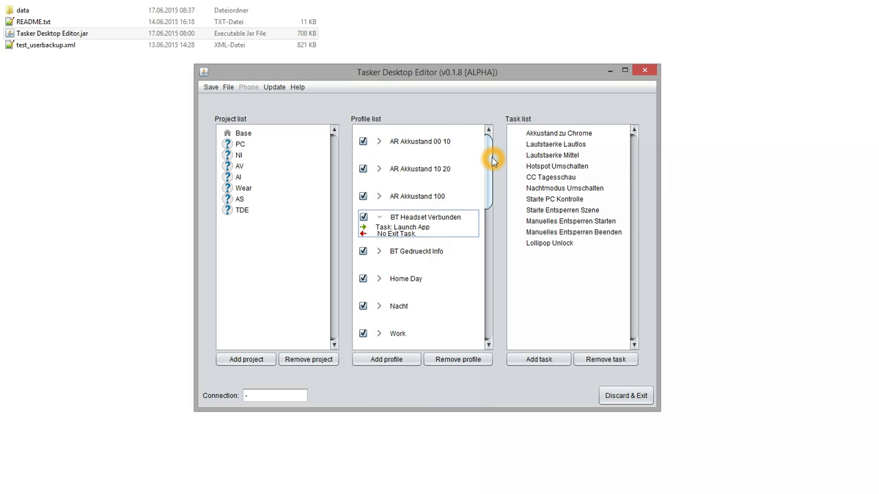
{"action": "mouse_move", "coordinate": [491, 157]}
{"action": "left_mouse_down"}
{"action": "mouse_move", "coordinate": [495, 313]}
{"action": "mouse_move", "coordinate": [501, 137]}
{"action": "left_mouse_up"}
{"action": "left_click_drag", "start_coordinate": [443, 170], "coordinate": [427, 144]}
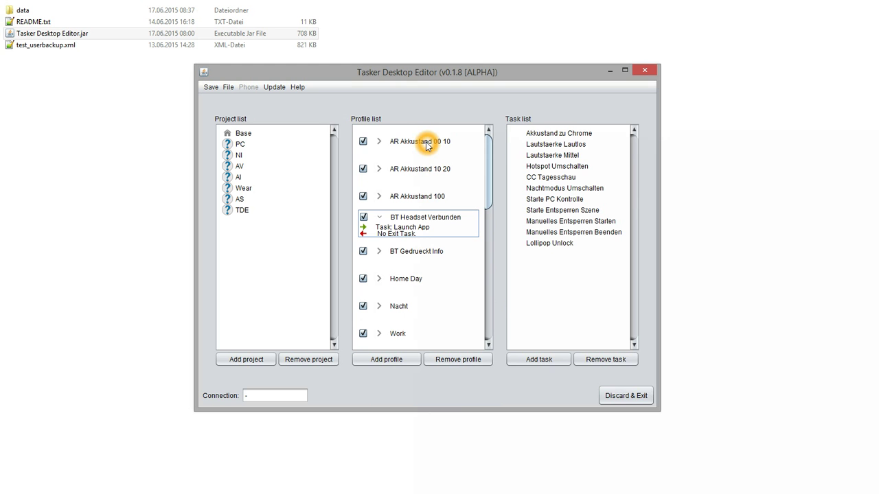
{"action": "double_click", "coordinate": [426, 145]}
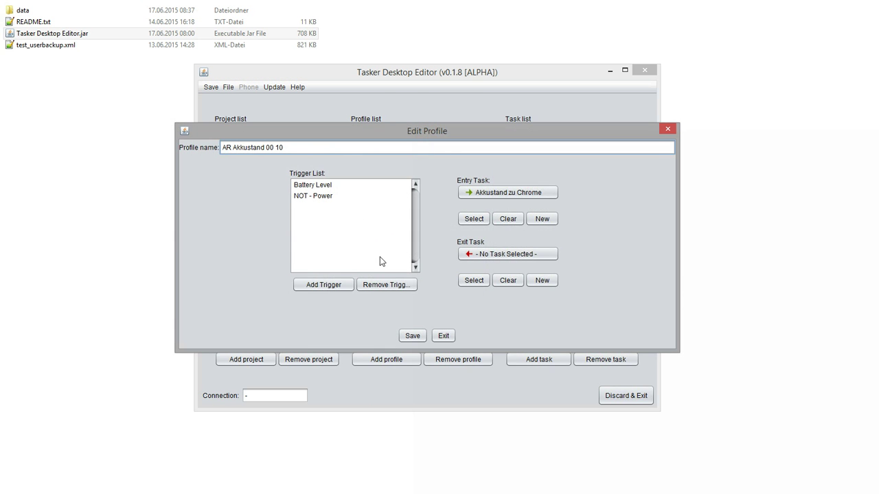
{"action": "left_click", "coordinate": [320, 184]}
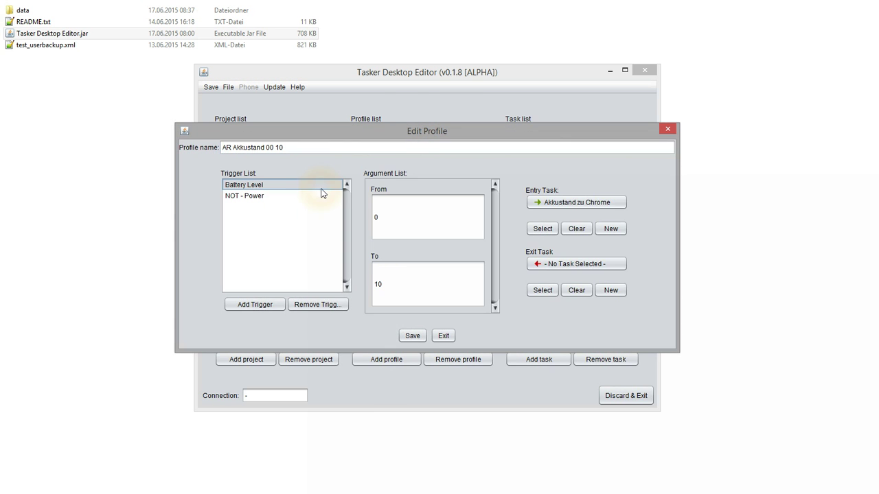
{"action": "left_click", "coordinate": [245, 198]}
{"action": "left_click", "coordinate": [245, 196]}
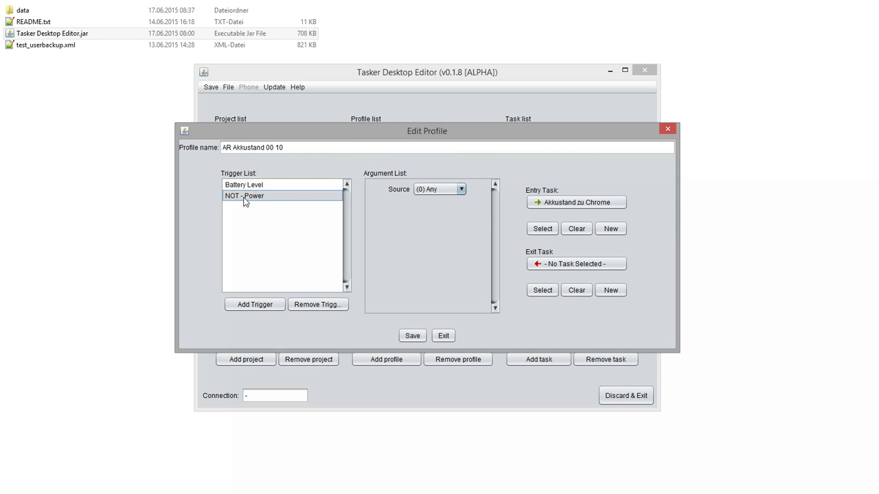
{"action": "left_click", "coordinate": [241, 199]}
{"action": "right_click", "coordinate": [242, 199]}
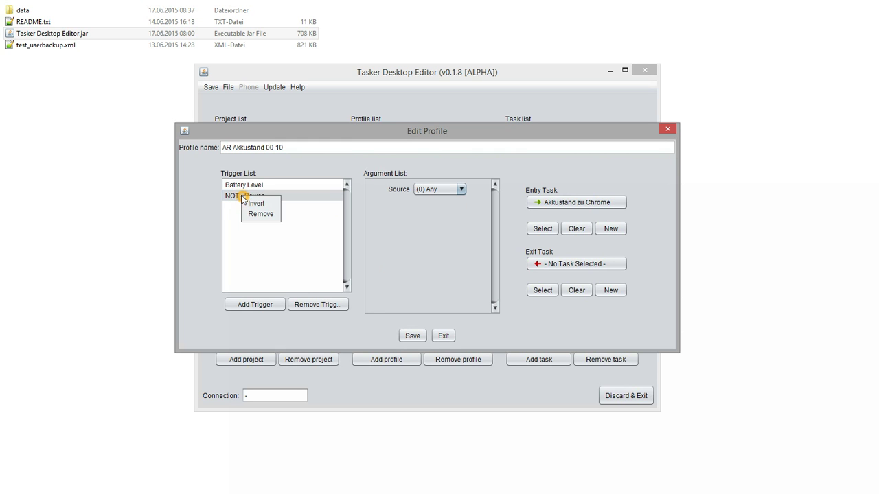
{"action": "left_click", "coordinate": [256, 205]}
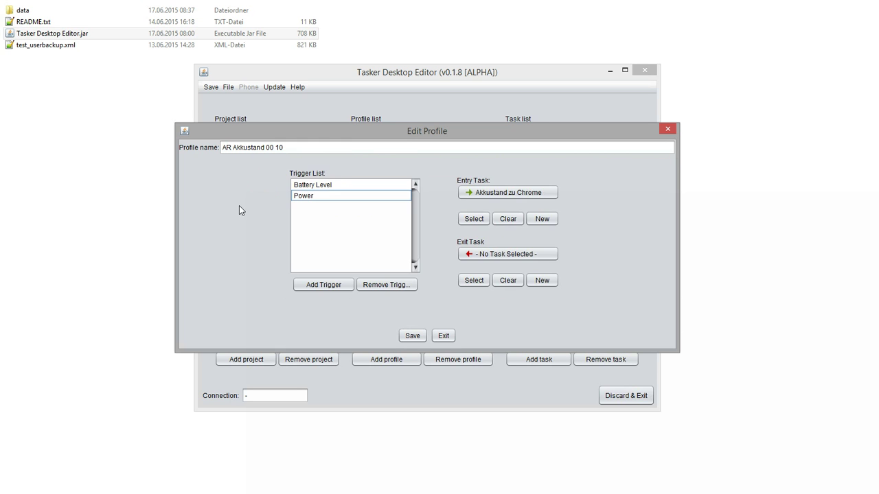
{"action": "right_click", "coordinate": [298, 199]}
{"action": "left_click", "coordinate": [309, 204]}
{"action": "left_click", "coordinate": [479, 224]}
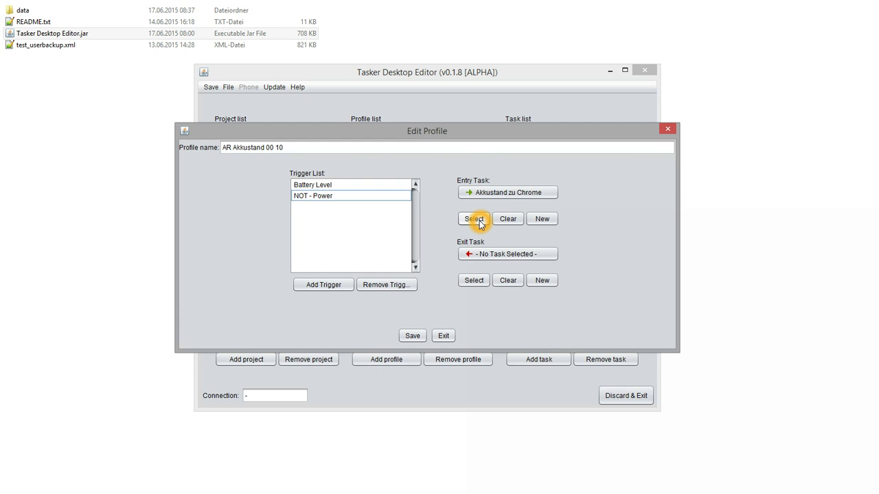
Make 'Beende Alle Steuerungen' the entry task, found by filtering the task list for 'Been'.
{"action": "left_click", "coordinate": [371, 181]}
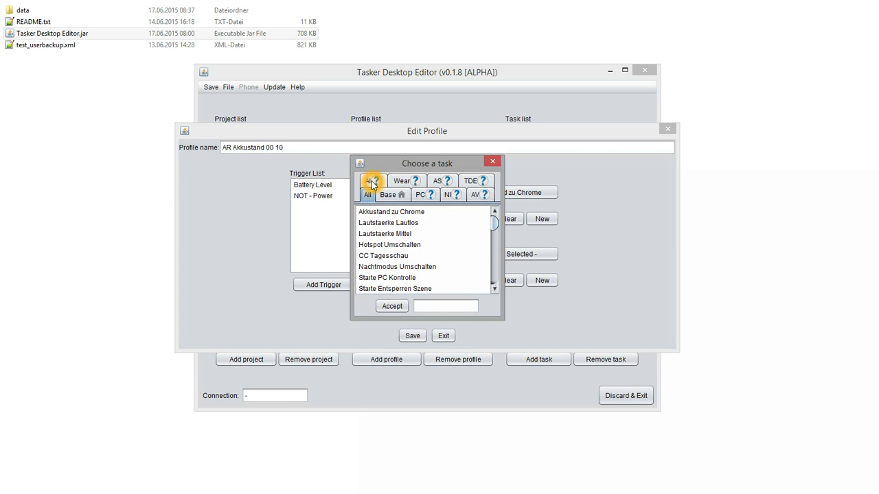
{"action": "left_click", "coordinate": [398, 196]}
{"action": "left_click", "coordinate": [445, 196]}
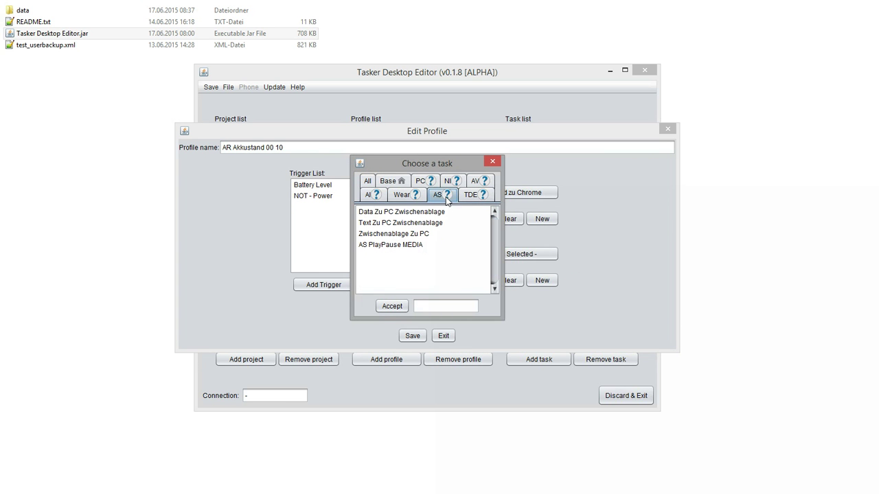
{"action": "left_click", "coordinate": [473, 195]}
{"action": "left_click", "coordinate": [368, 181]}
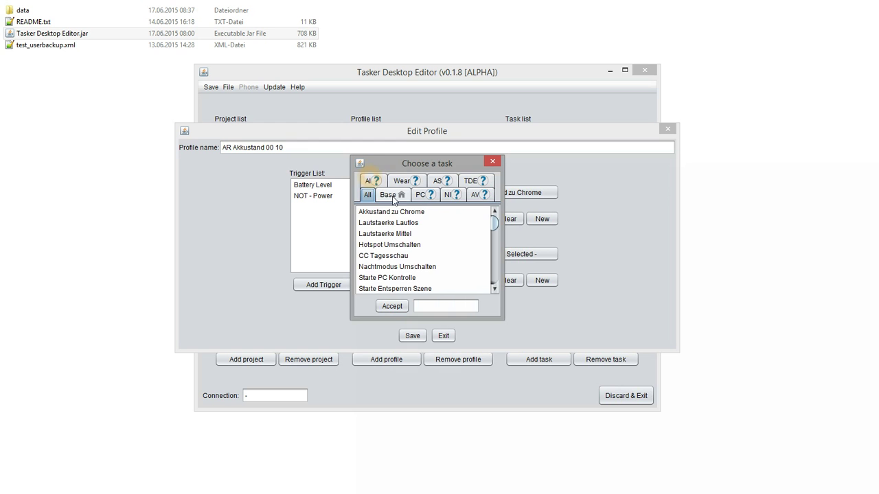
{"action": "mouse_move", "coordinate": [494, 223]}
{"action": "left_mouse_down"}
{"action": "mouse_move", "coordinate": [496, 263]}
{"action": "mouse_move", "coordinate": [495, 221]}
{"action": "left_mouse_up"}
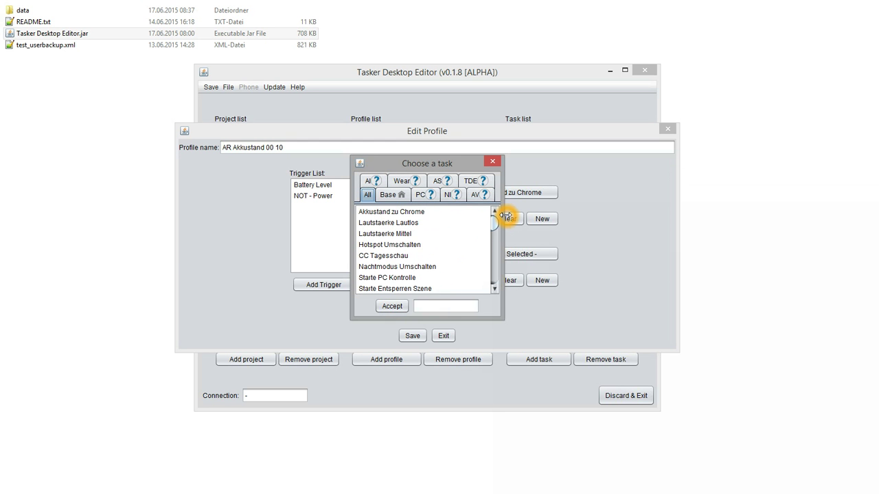
{"action": "left_click", "coordinate": [427, 302]}
{"action": "type", "text": "Been"}
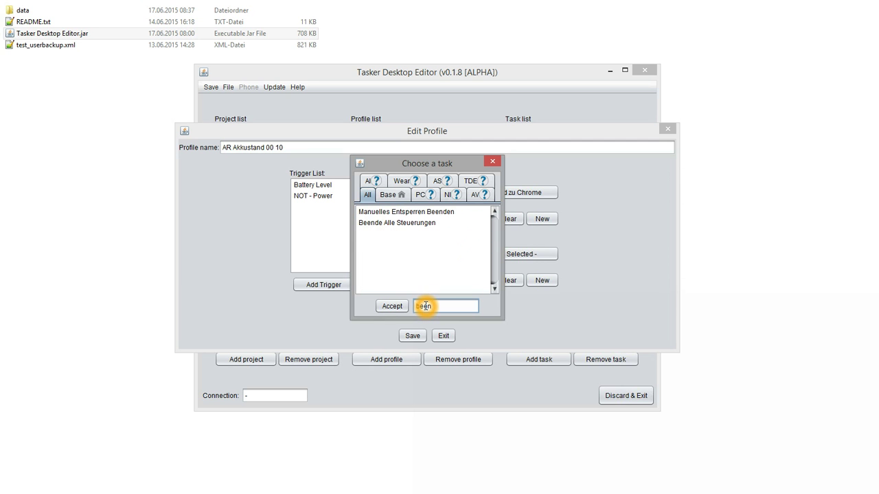
{"action": "left_click", "coordinate": [401, 224]}
{"action": "left_click", "coordinate": [391, 306]}
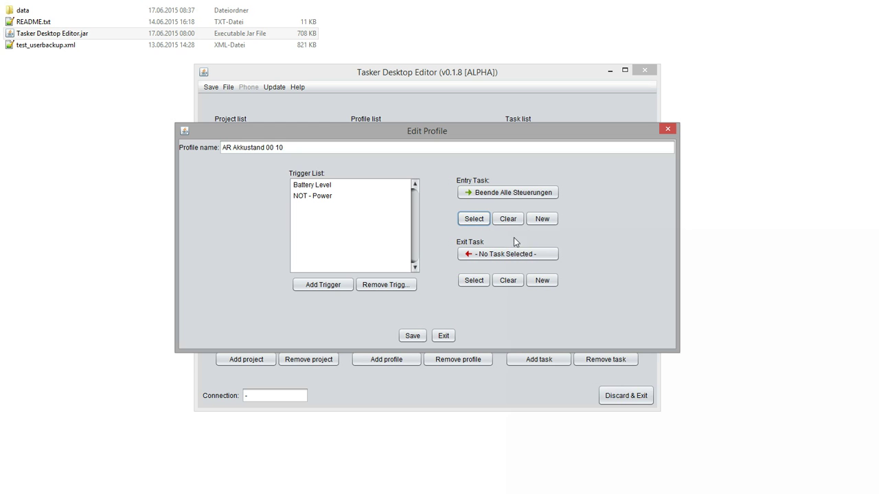
Clear the entry task, set Hotspot Umschalten as exit task, and save the profile.
{"action": "left_click", "coordinate": [508, 219]}
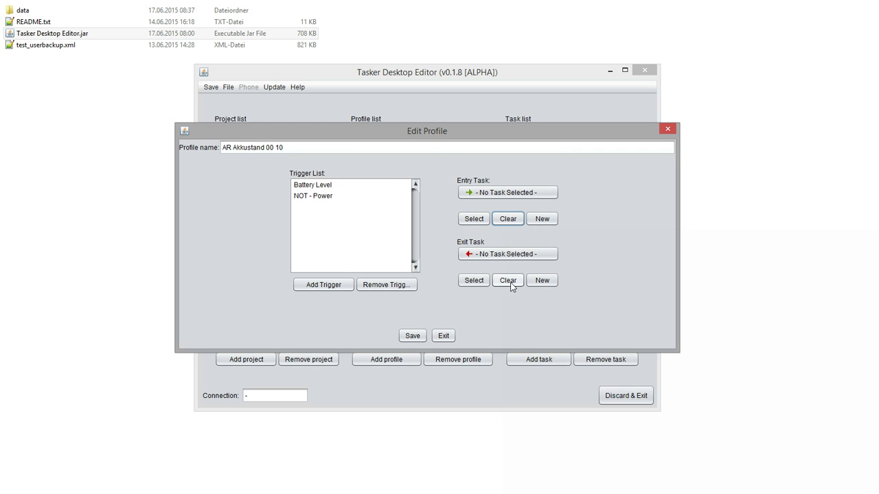
{"action": "left_click", "coordinate": [474, 276]}
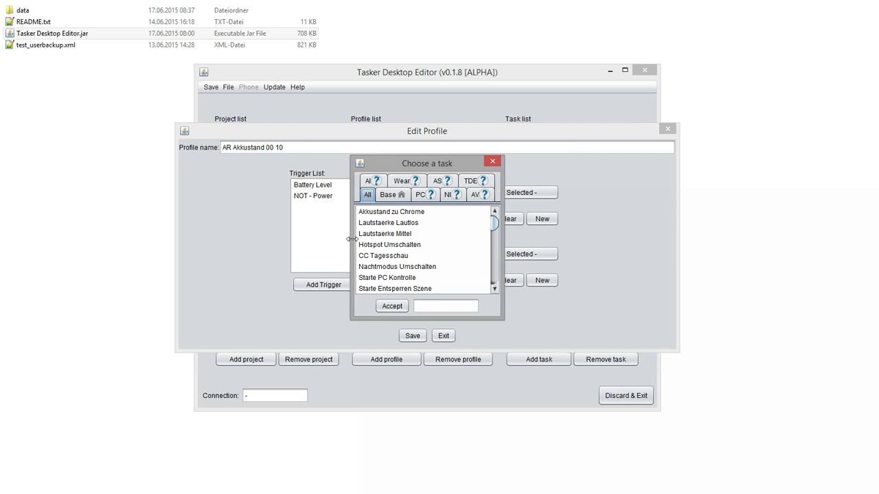
{"action": "left_click", "coordinate": [389, 245]}
{"action": "left_click", "coordinate": [393, 307]}
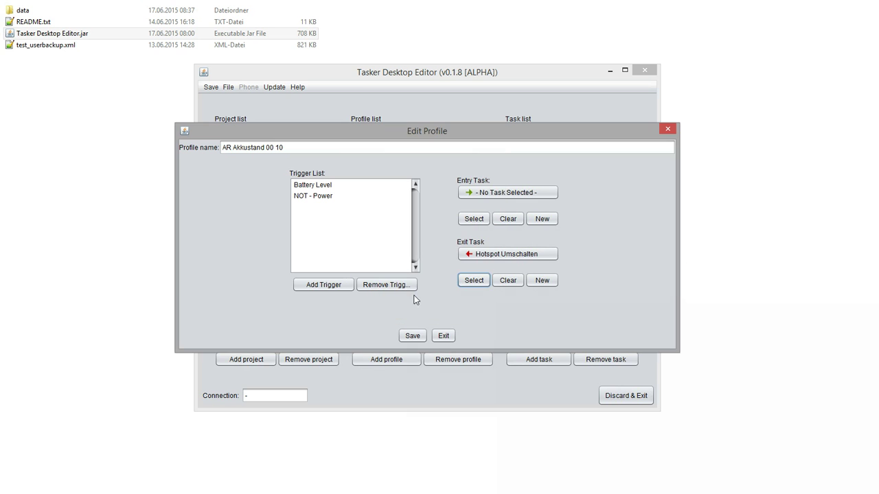
{"action": "left_click", "coordinate": [412, 335]}
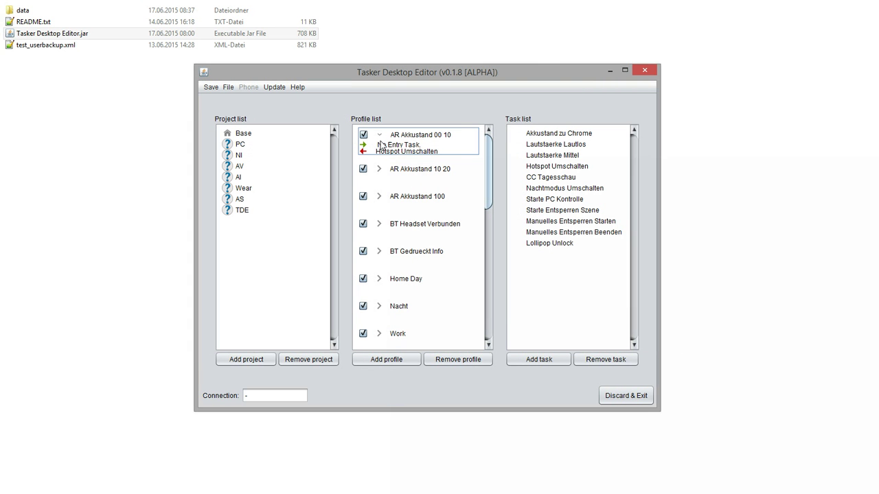
Collapse the AR Akkustand 00 10 profile and select the Akkustand zu Chrome task.
{"action": "left_click", "coordinate": [424, 146]}
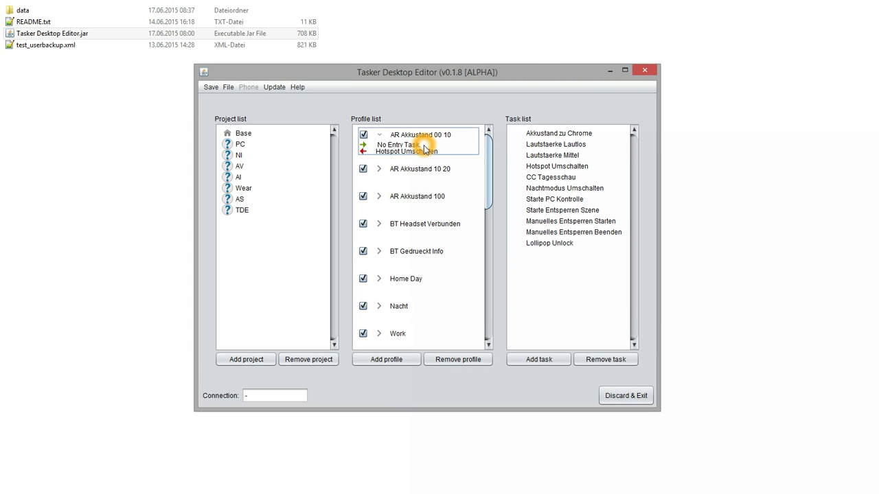
{"action": "left_click", "coordinate": [230, 92]}
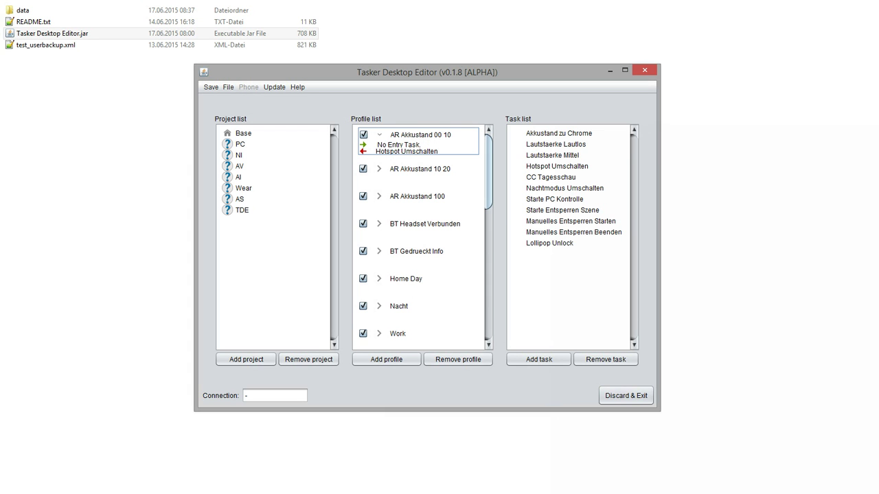
{"action": "left_click", "coordinate": [548, 138]}
Insert %PCSetVol into the AutoRemote Notification's ActionButton1Popup field via the right-click variable list.
{"action": "double_click", "coordinate": [548, 138]}
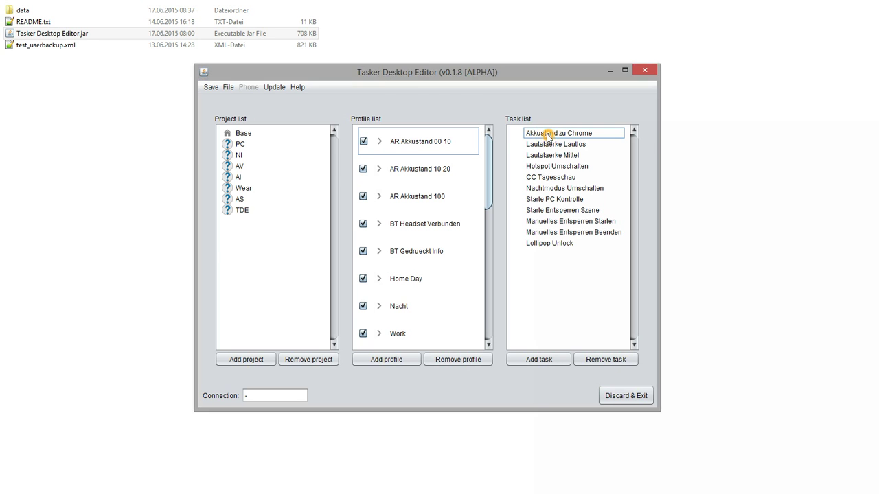
{"action": "left_click", "coordinate": [369, 178]}
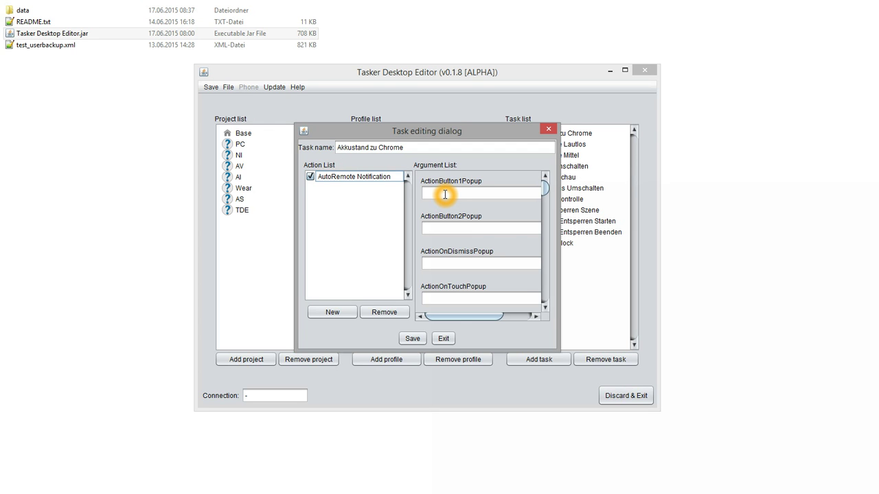
{"action": "left_click", "coordinate": [445, 195]}
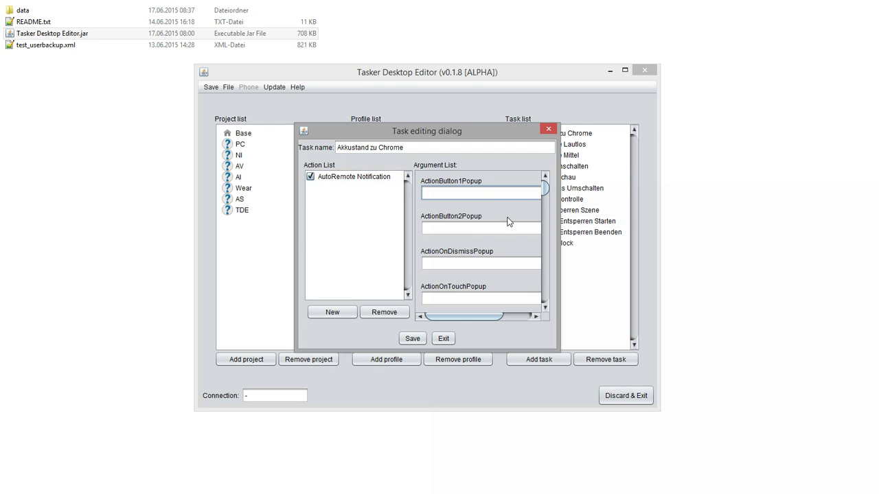
{"action": "right_click", "coordinate": [467, 193]}
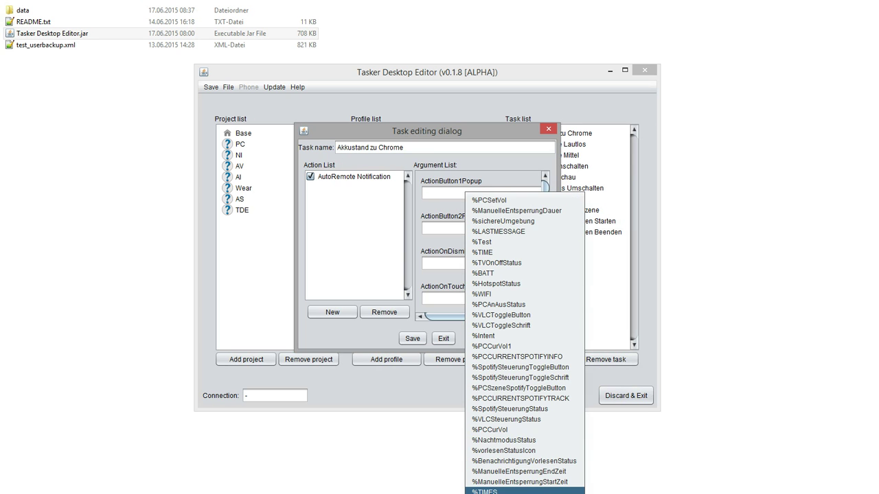
{"action": "left_click", "coordinate": [504, 200]}
Insert %TIME into ActionOnTouchPopup, then delete it to leave the field empty.
{"action": "left_click", "coordinate": [426, 197]}
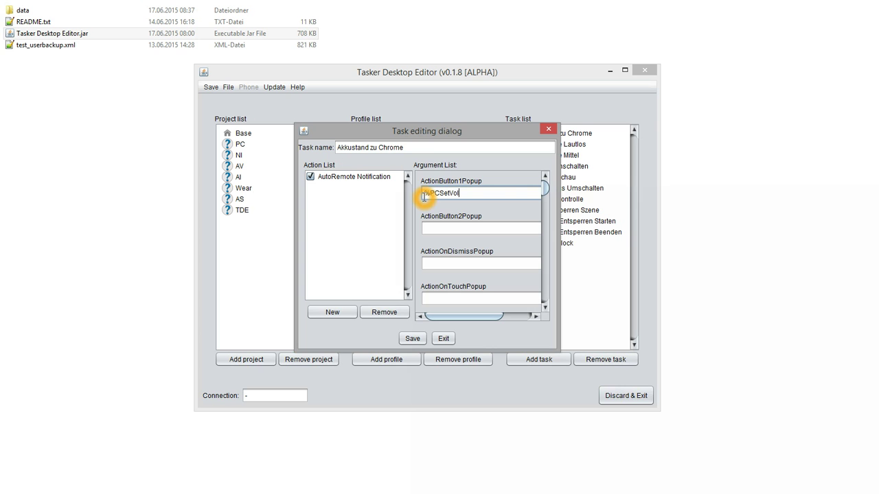
{"action": "scroll", "coordinate": [440, 236], "scroll_direction": "down", "scroll_amount": 1}
{"action": "scroll", "coordinate": [440, 236], "scroll_direction": "down", "scroll_amount": 1}
{"action": "left_click", "coordinate": [436, 287]}
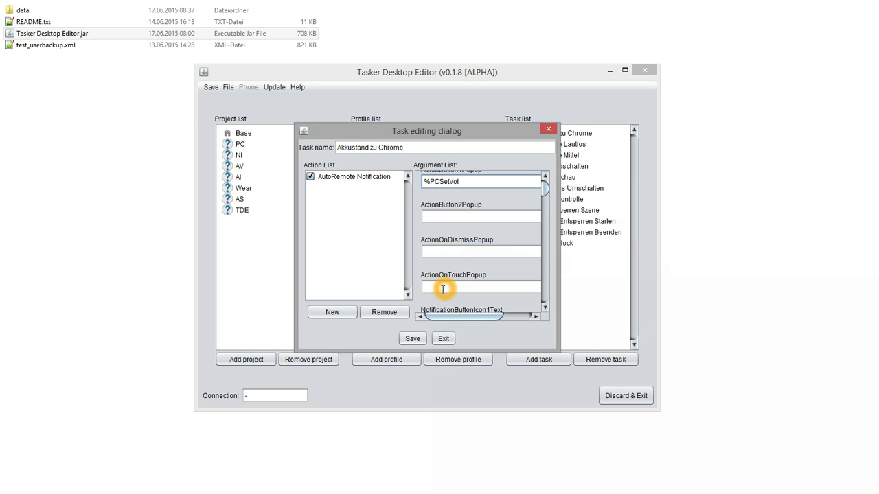
{"action": "left_click", "coordinate": [436, 285]}
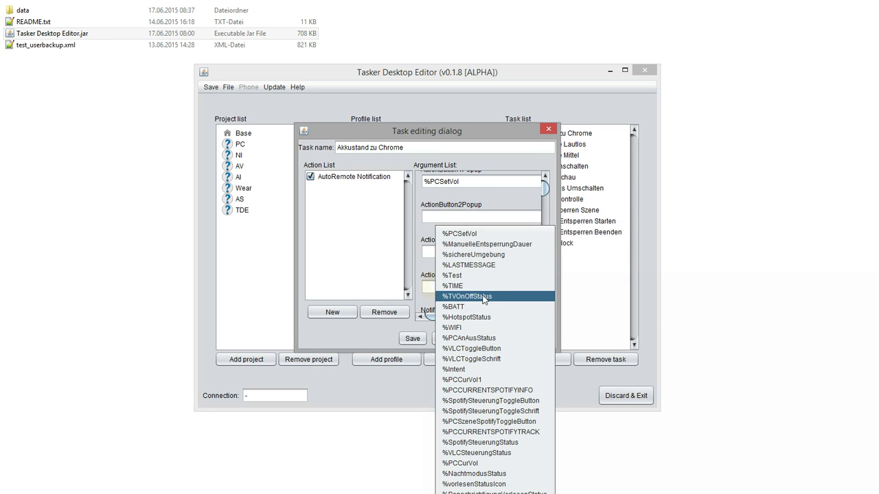
{"action": "left_click", "coordinate": [484, 287]}
{"action": "double_click", "coordinate": [453, 288]}
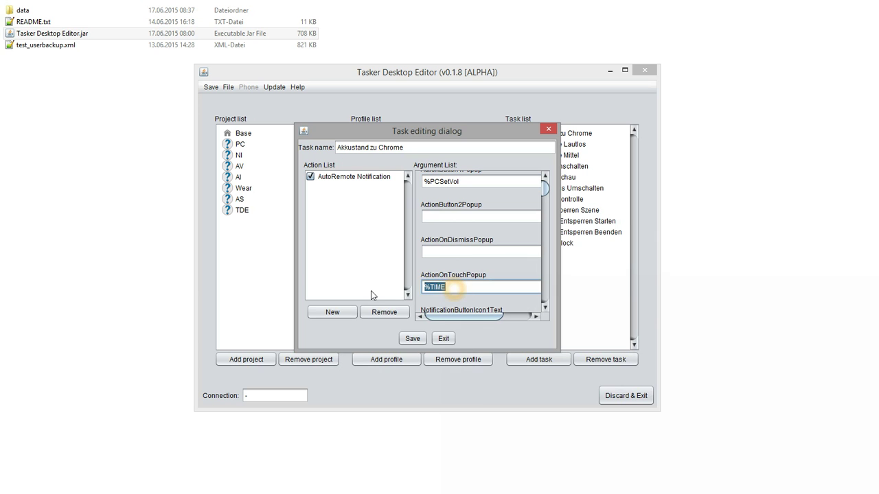